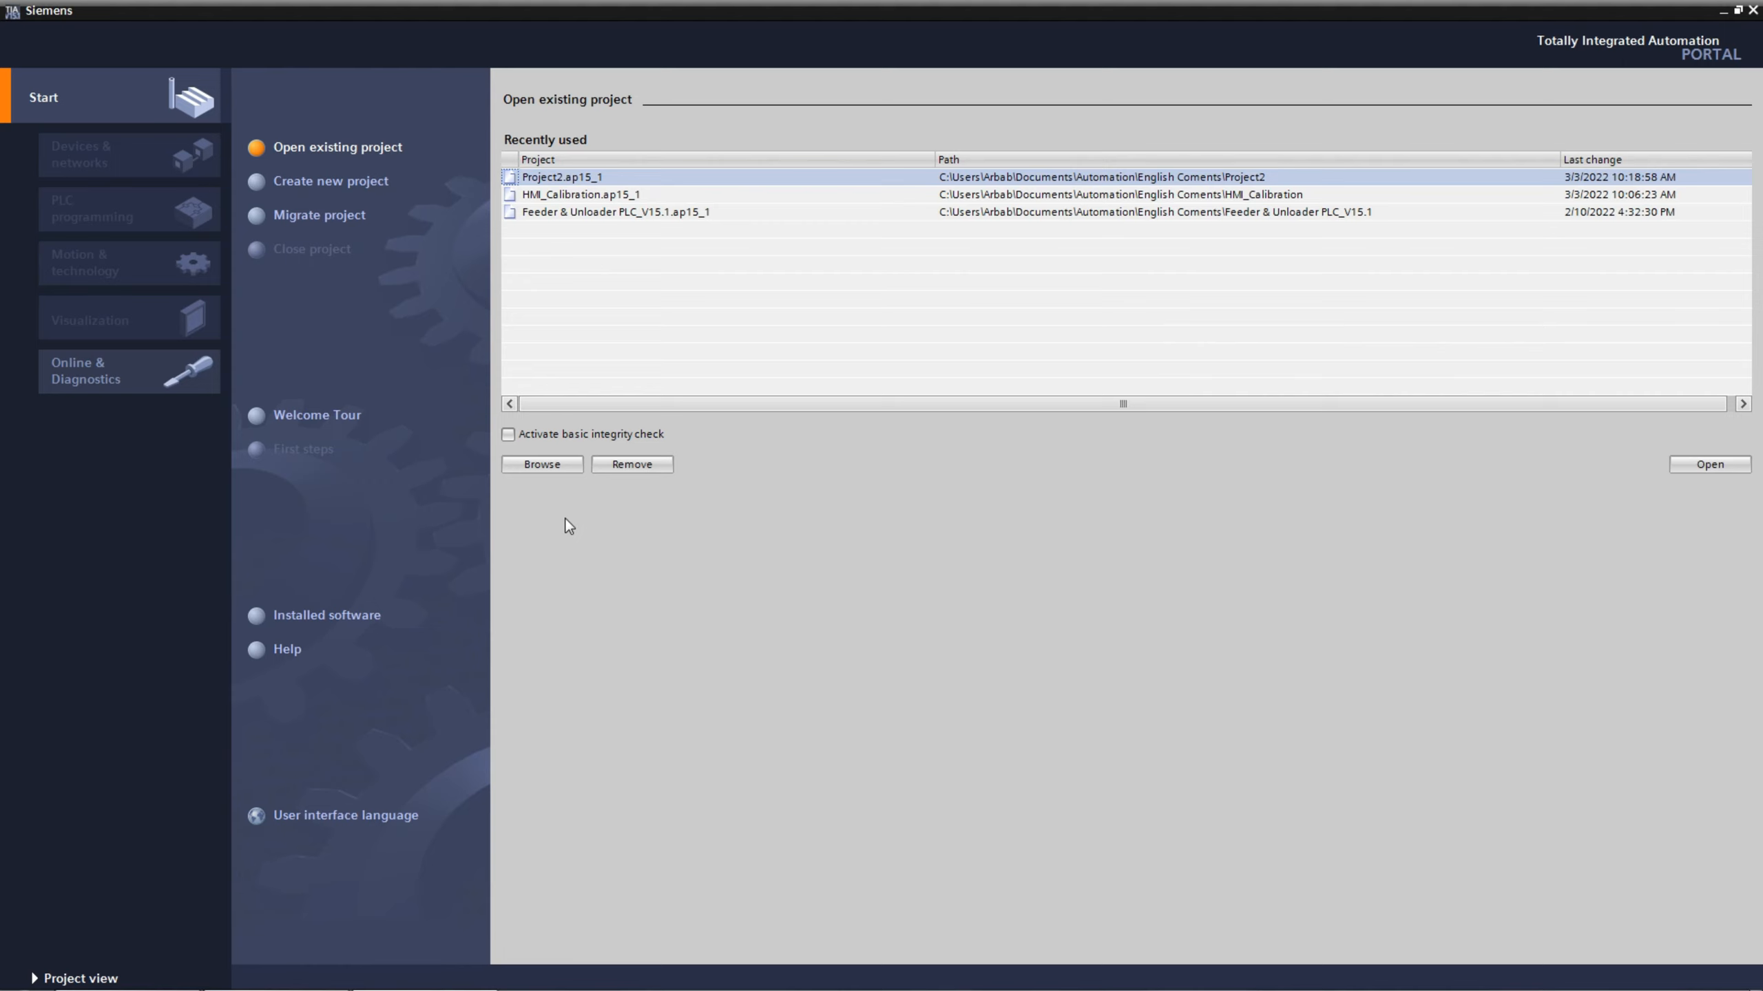
- Create a new project named HMI_Upload and open it in the project view
click(338, 182)
text(HMI_Upload)
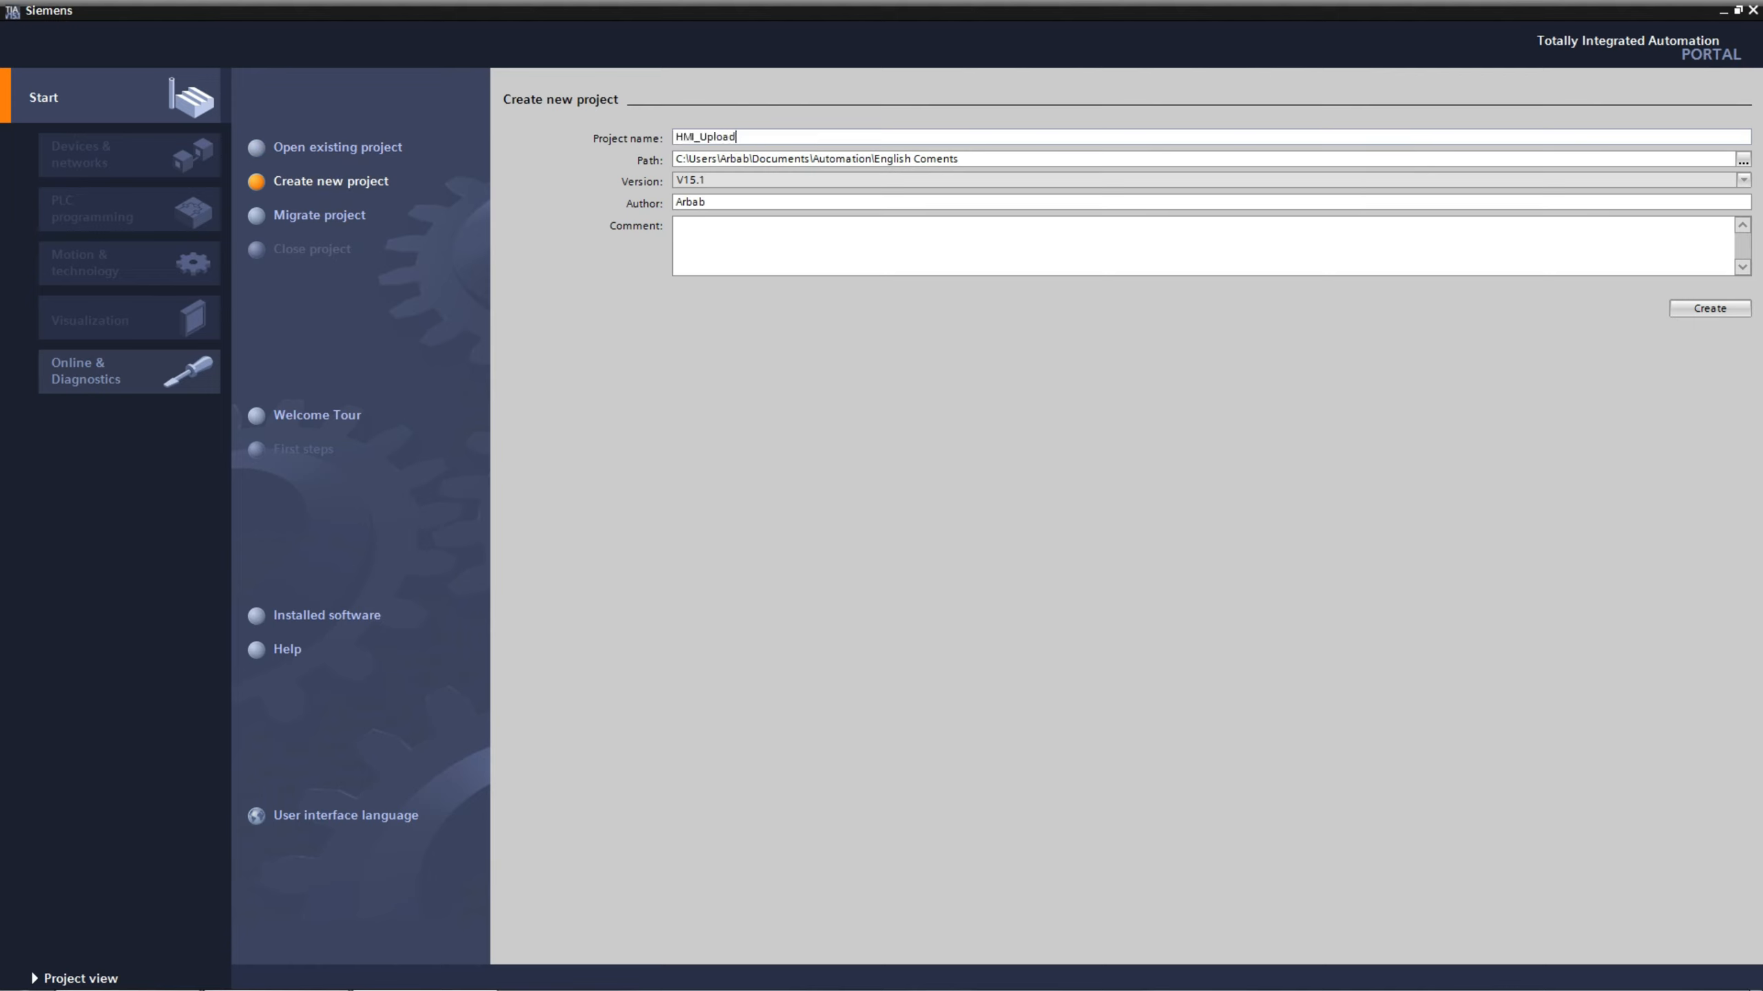
key(Return)
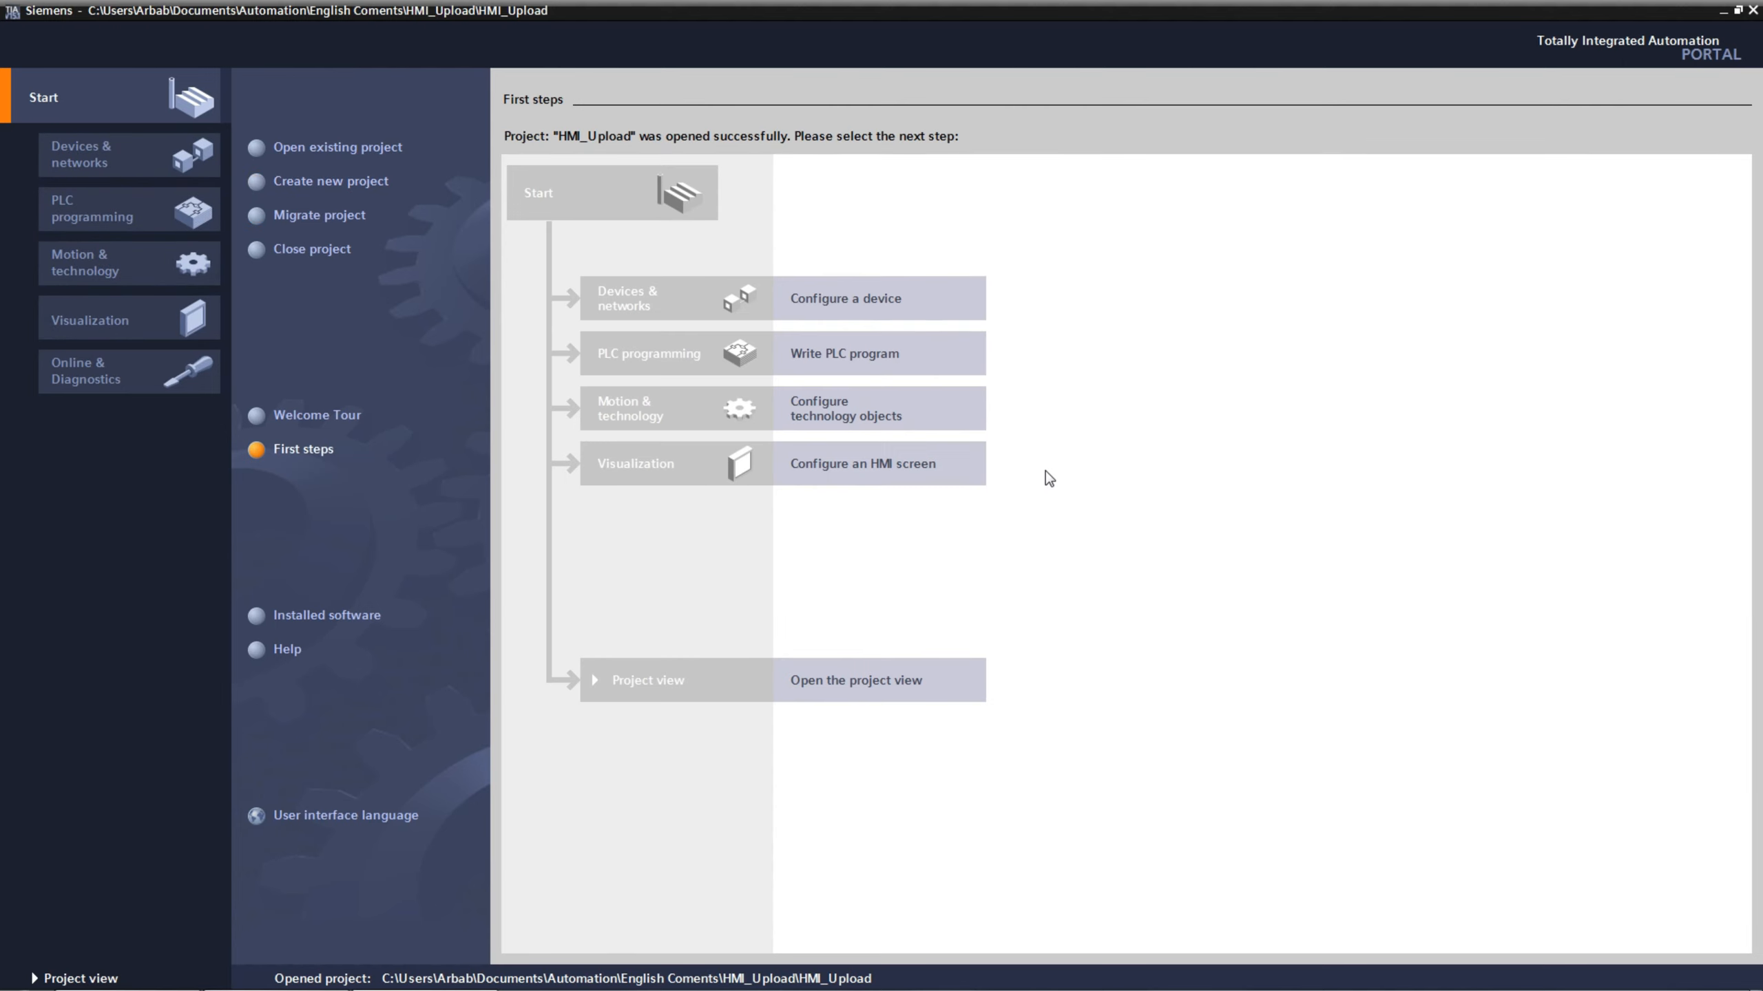
click(82, 979)
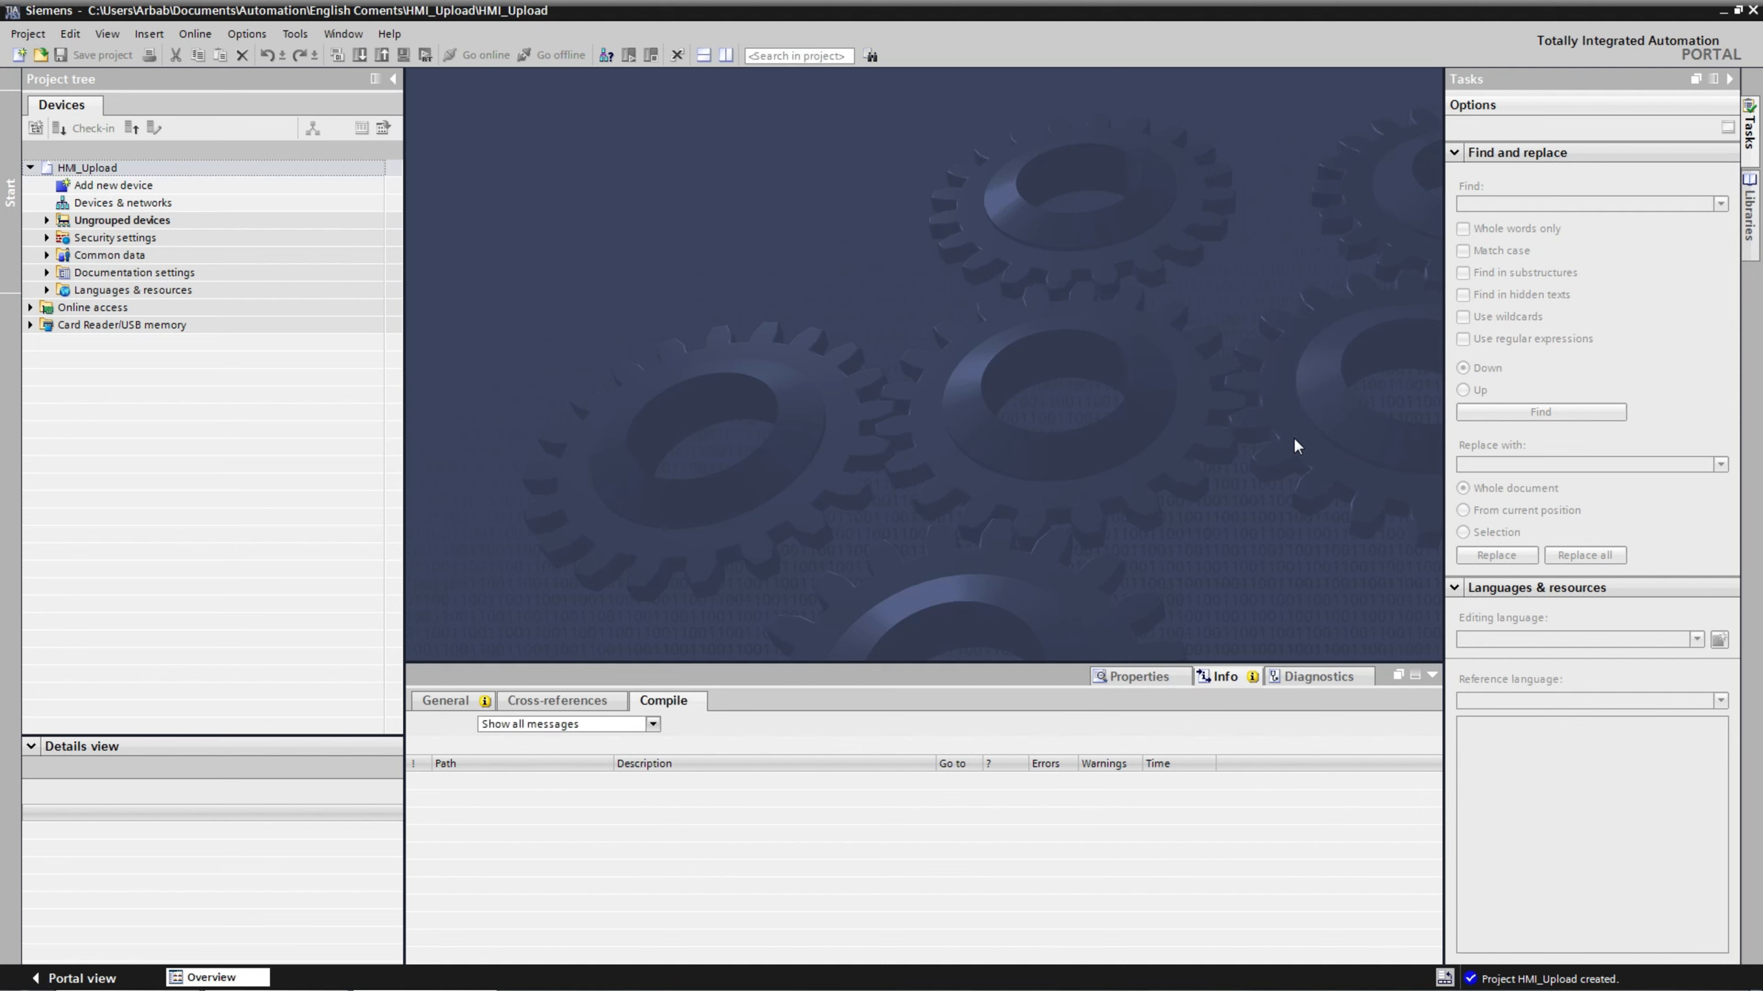
- Open the accessible devices search and set the interface type to PN/IE with the Intel(R) Ethernet Connection I217-LM adapter
click(195, 33)
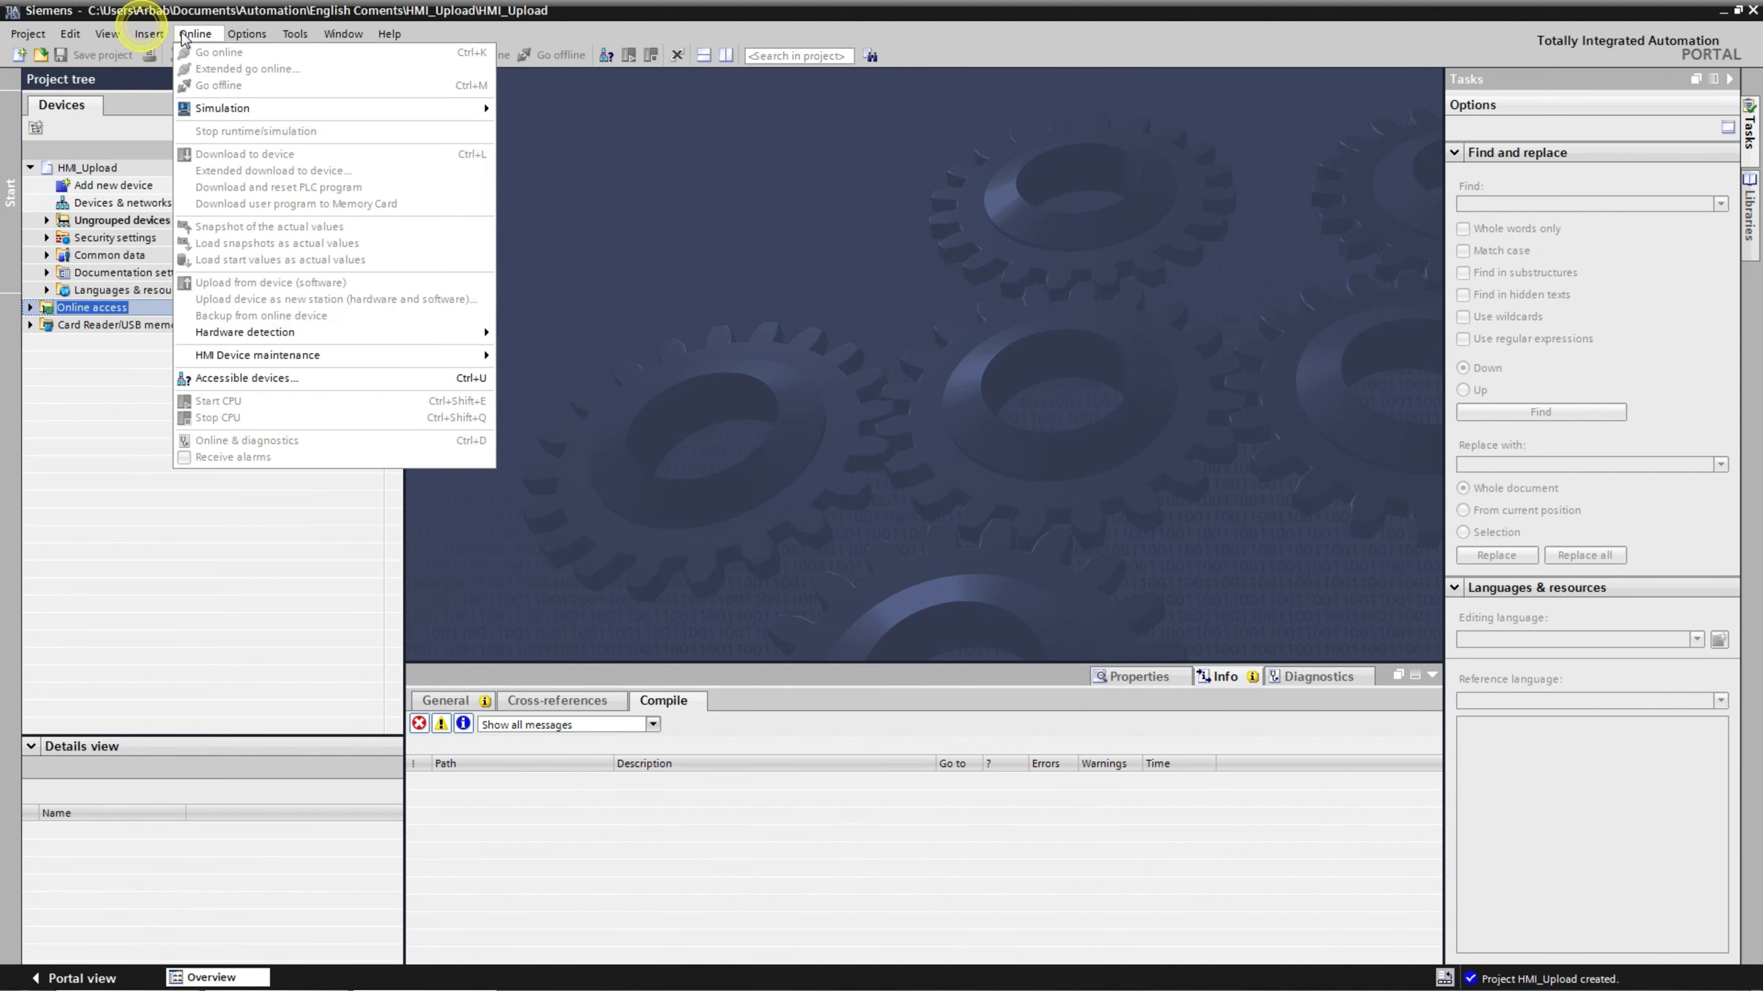
click(272, 377)
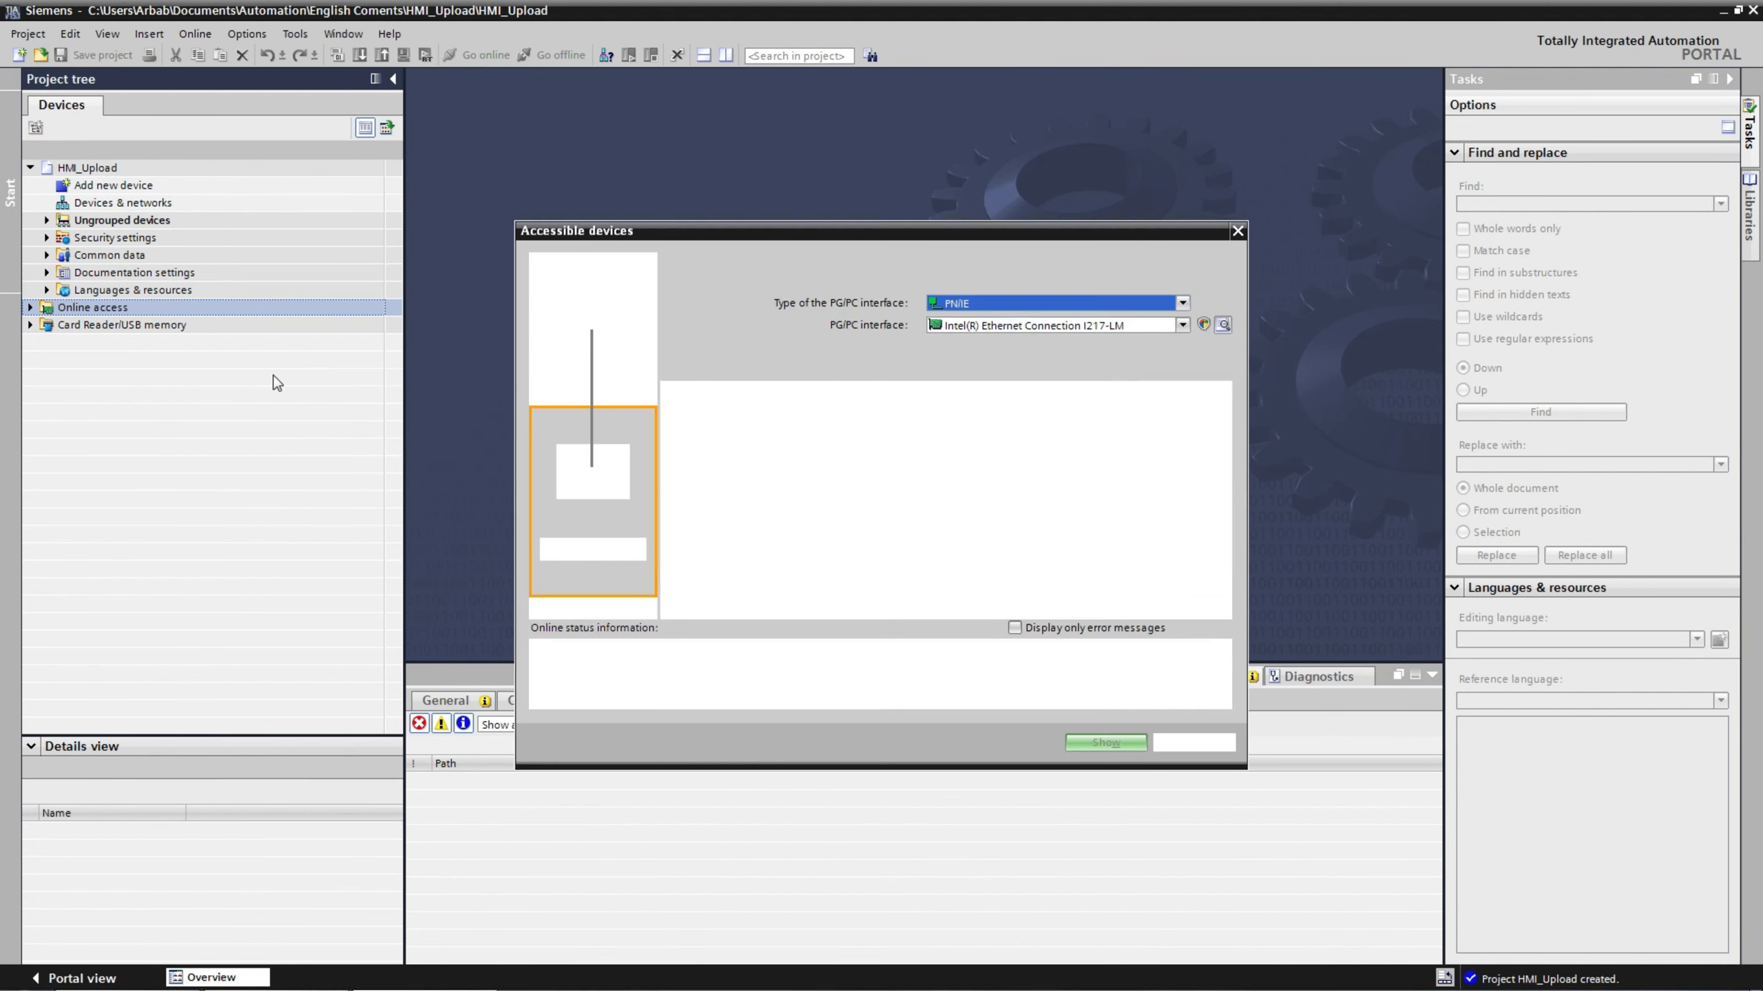
click(1186, 302)
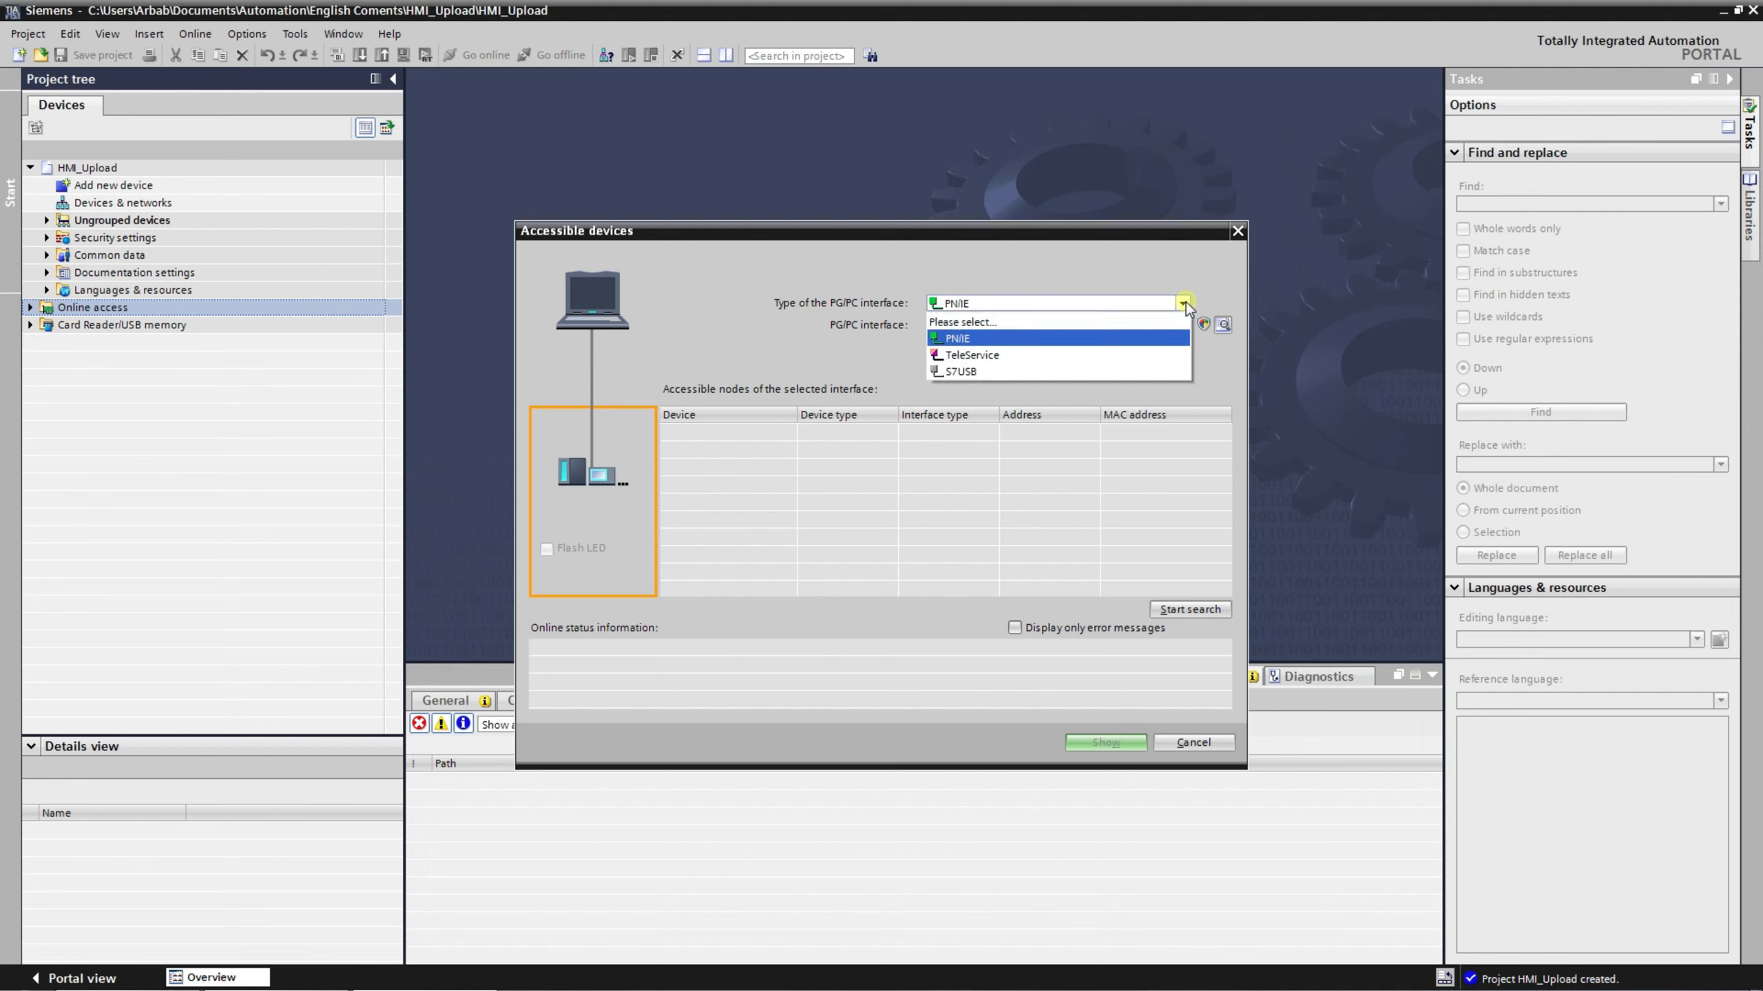
click(969, 341)
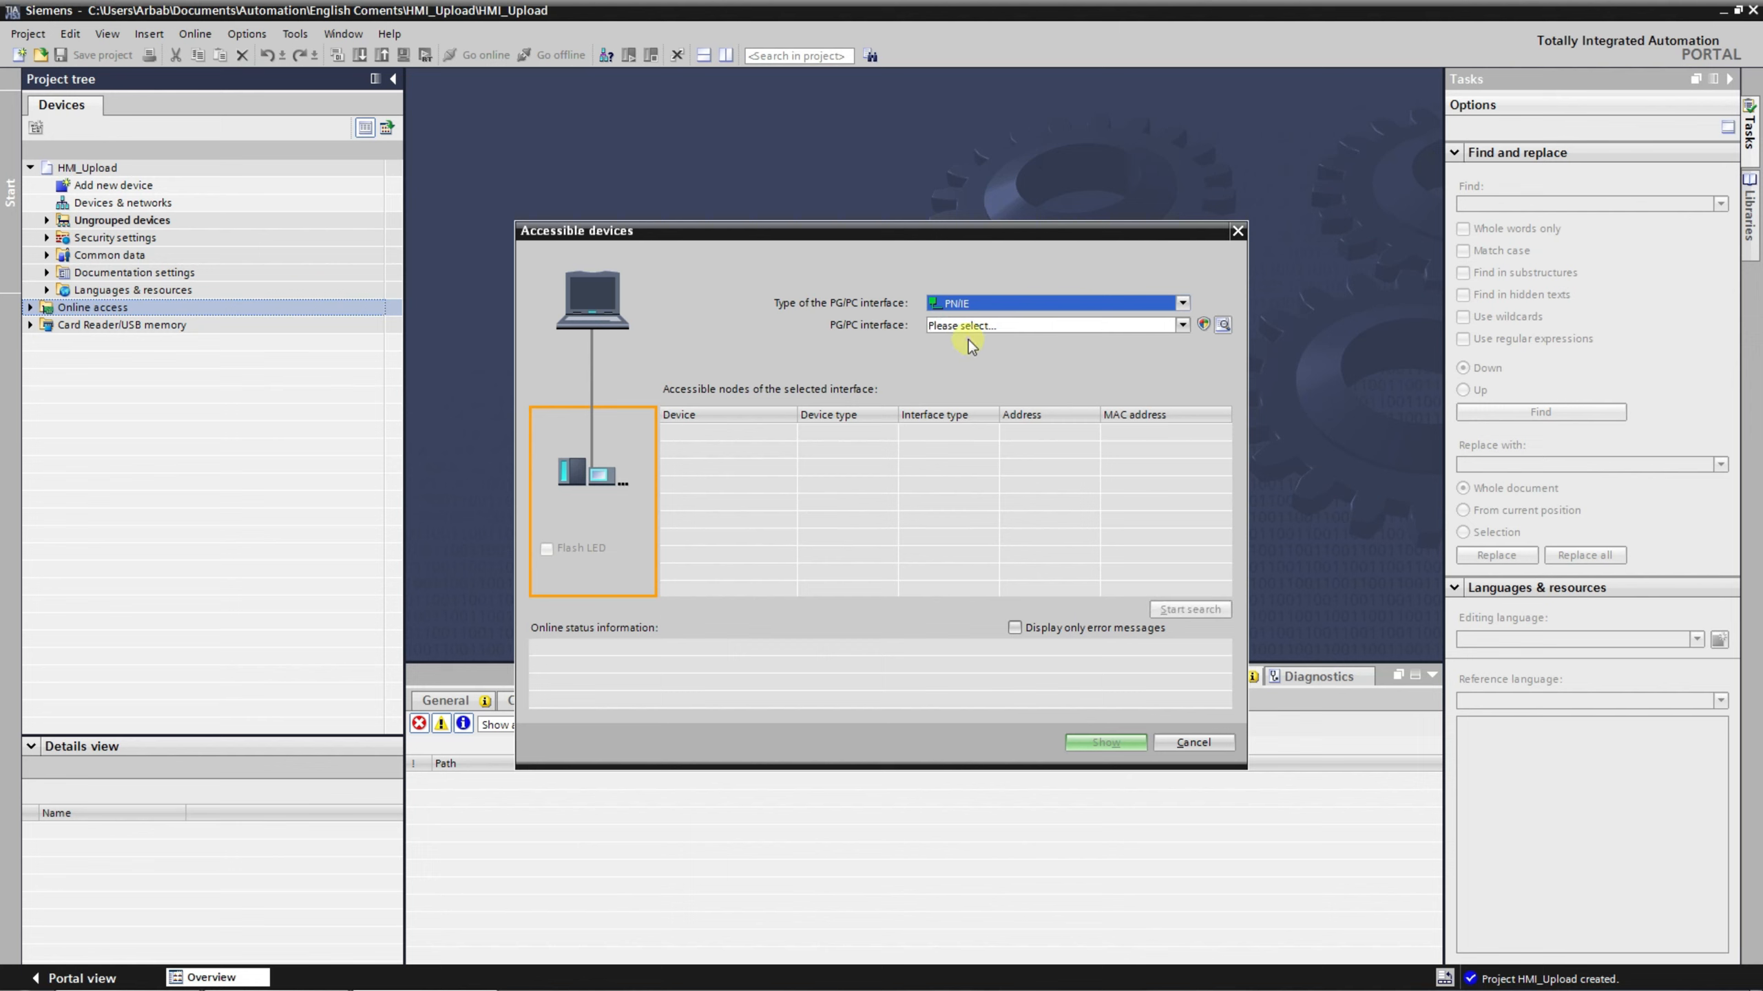
click(1181, 325)
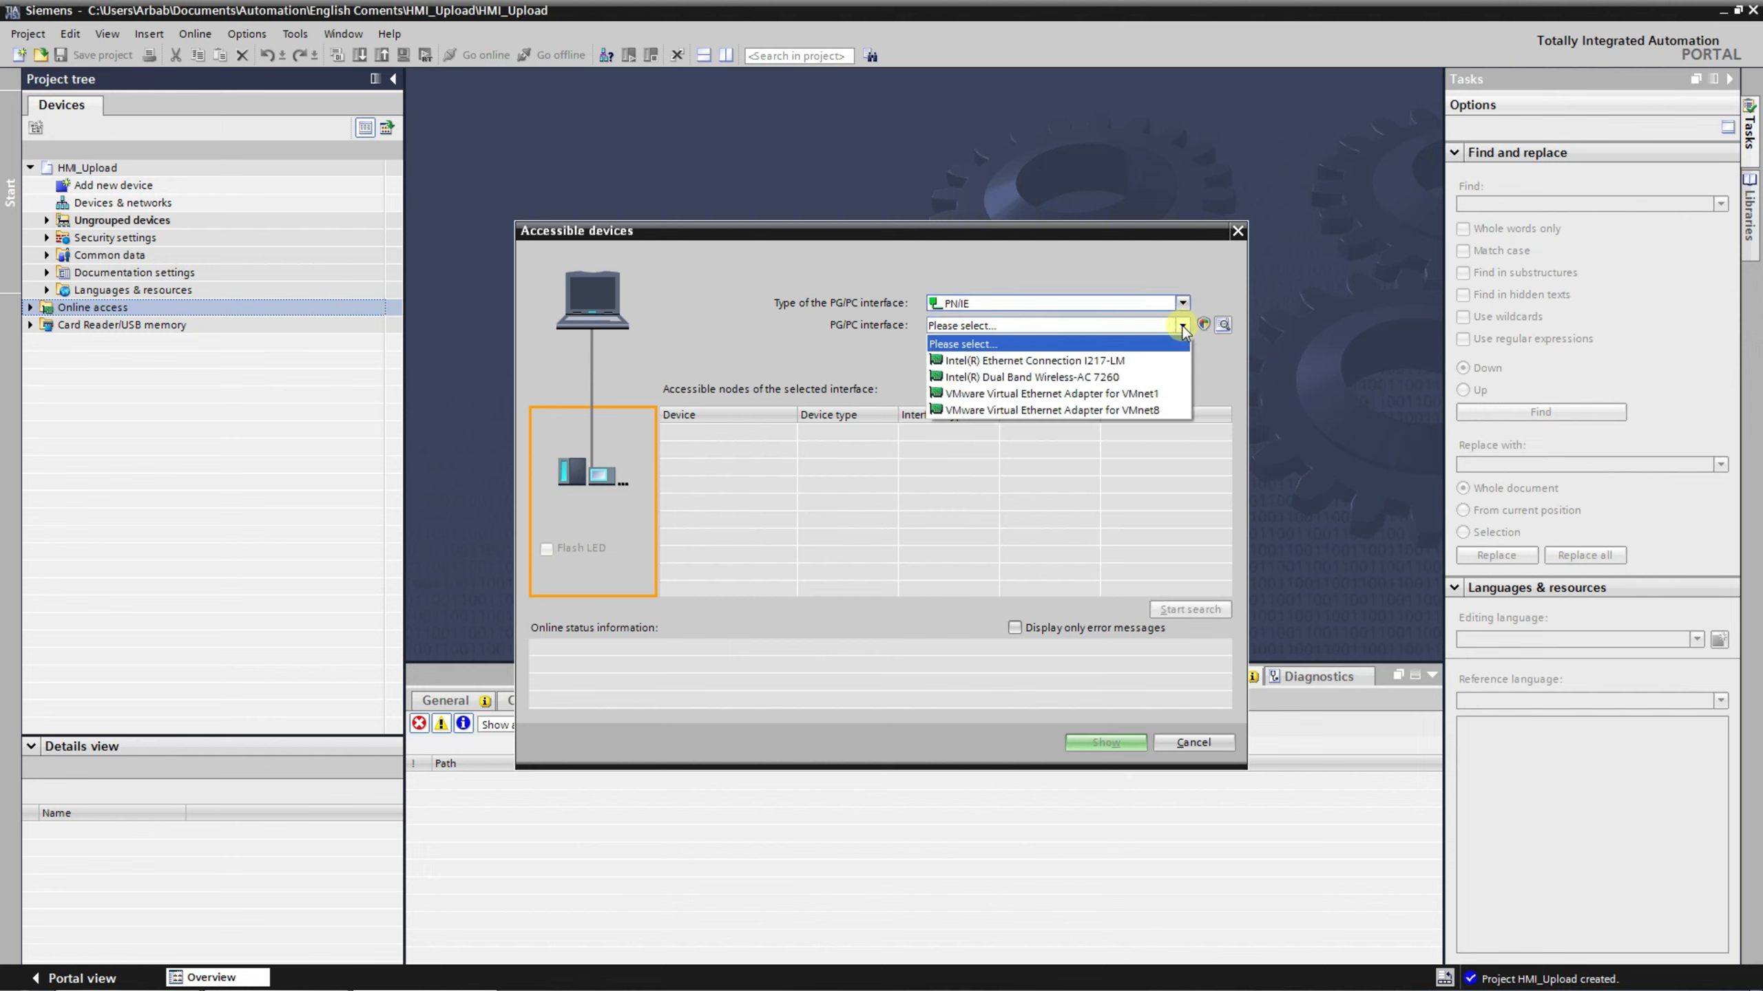
click(1093, 362)
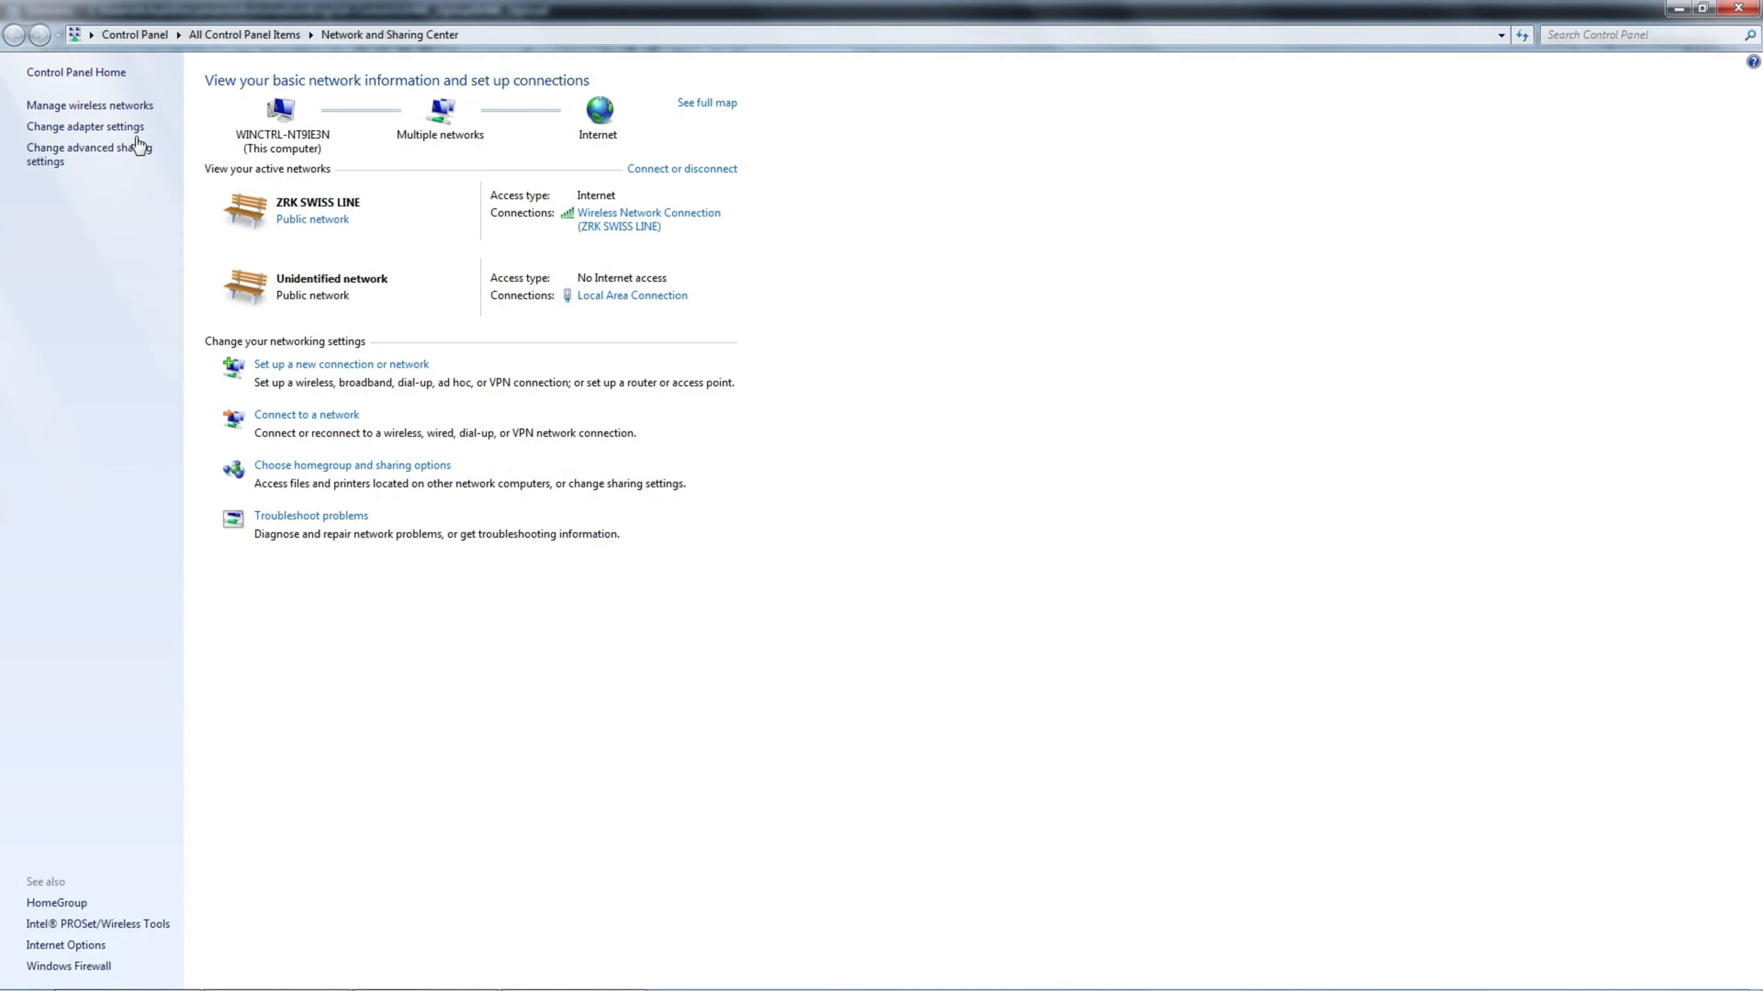
- Switch to the Windows network connections and check which network adapter the Local Area Connection uses
click(86, 127)
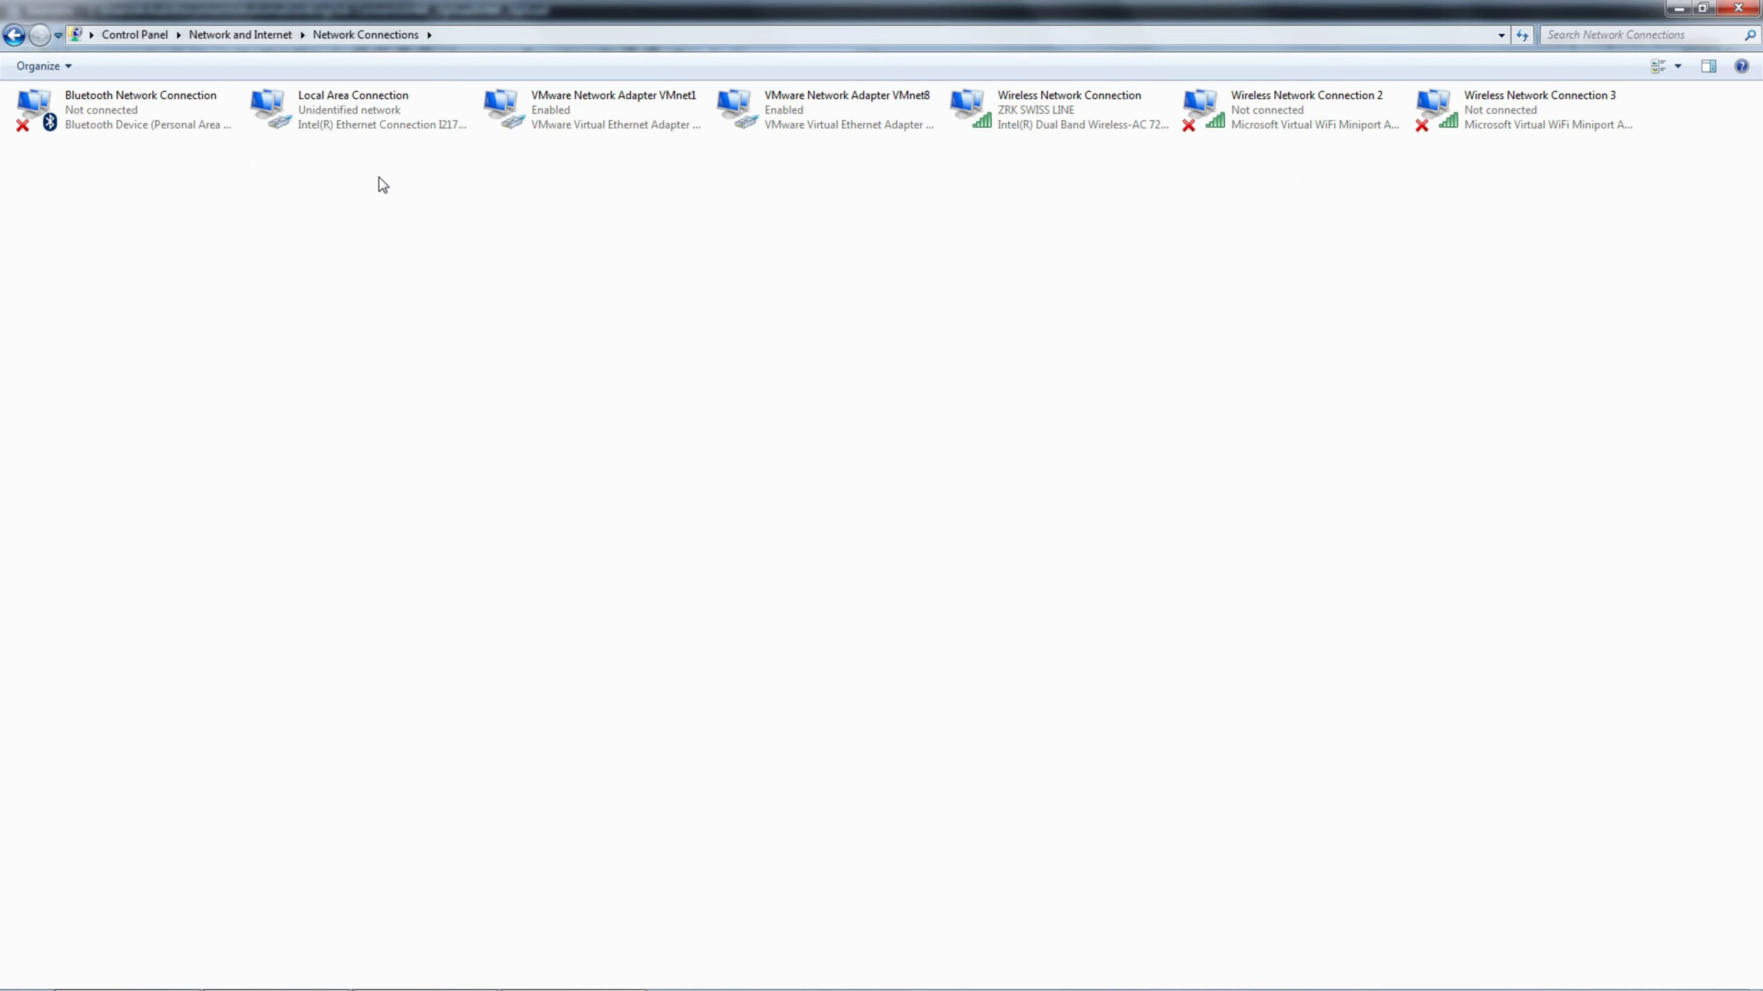
right_click(356, 112)
click(425, 289)
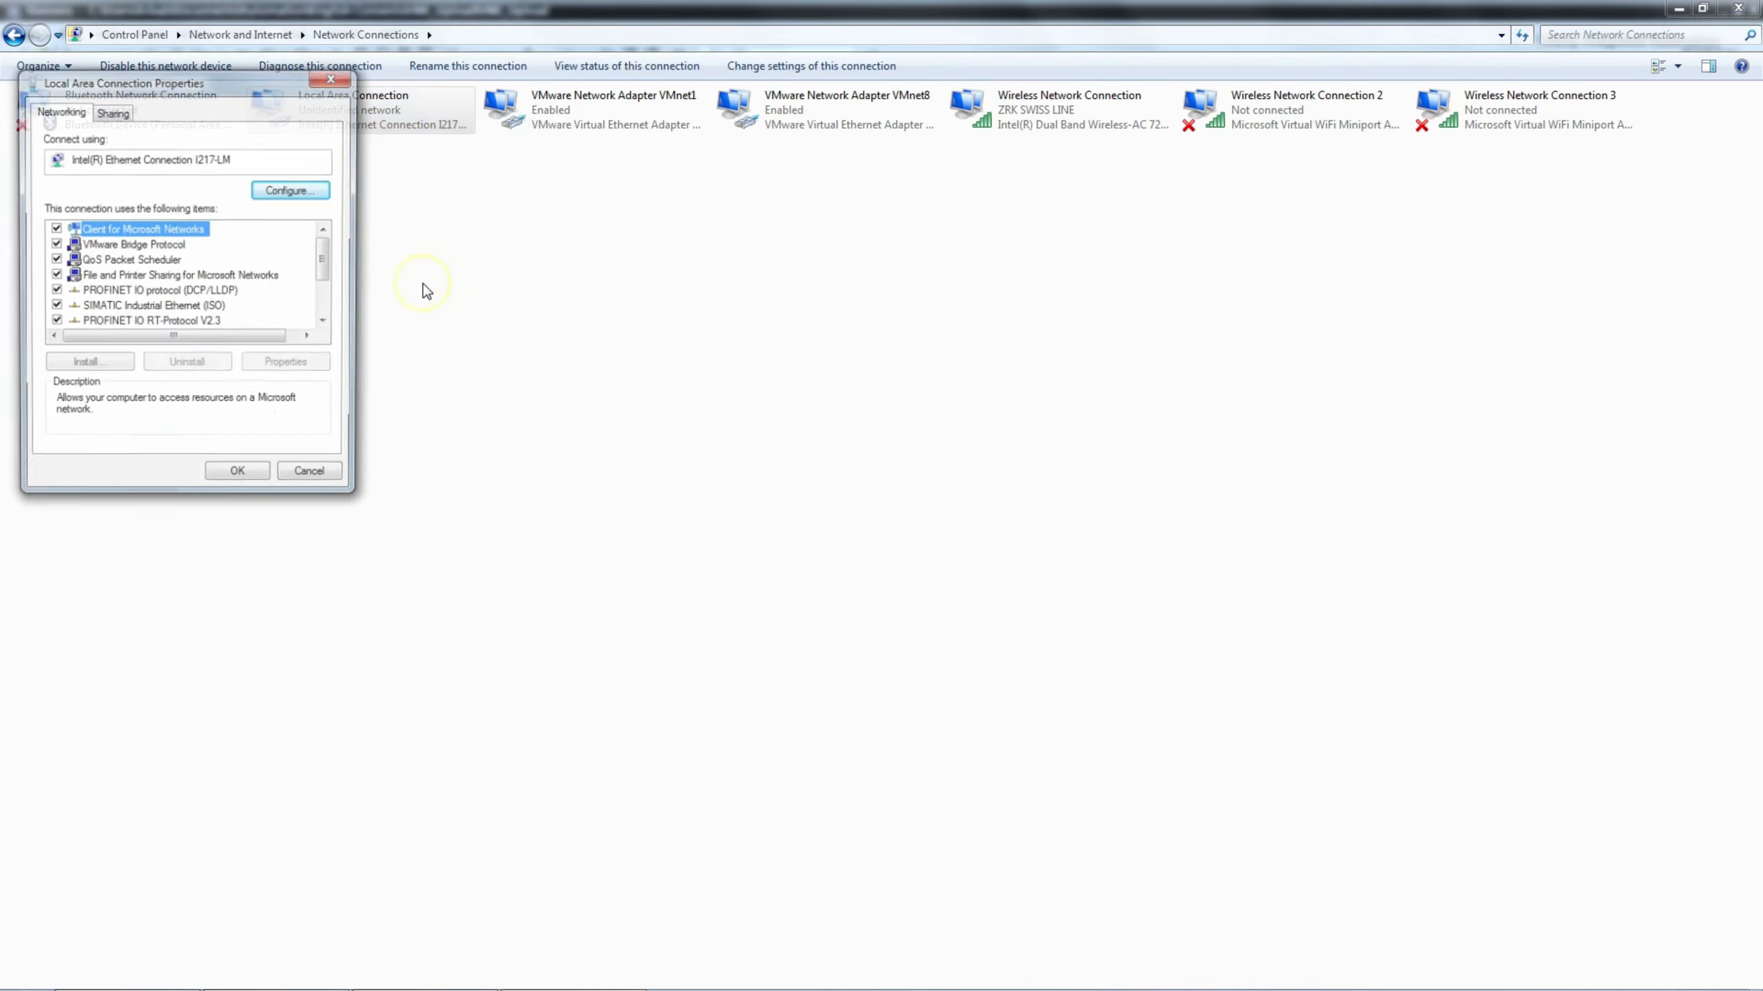
drag(239, 161, 673, 284)
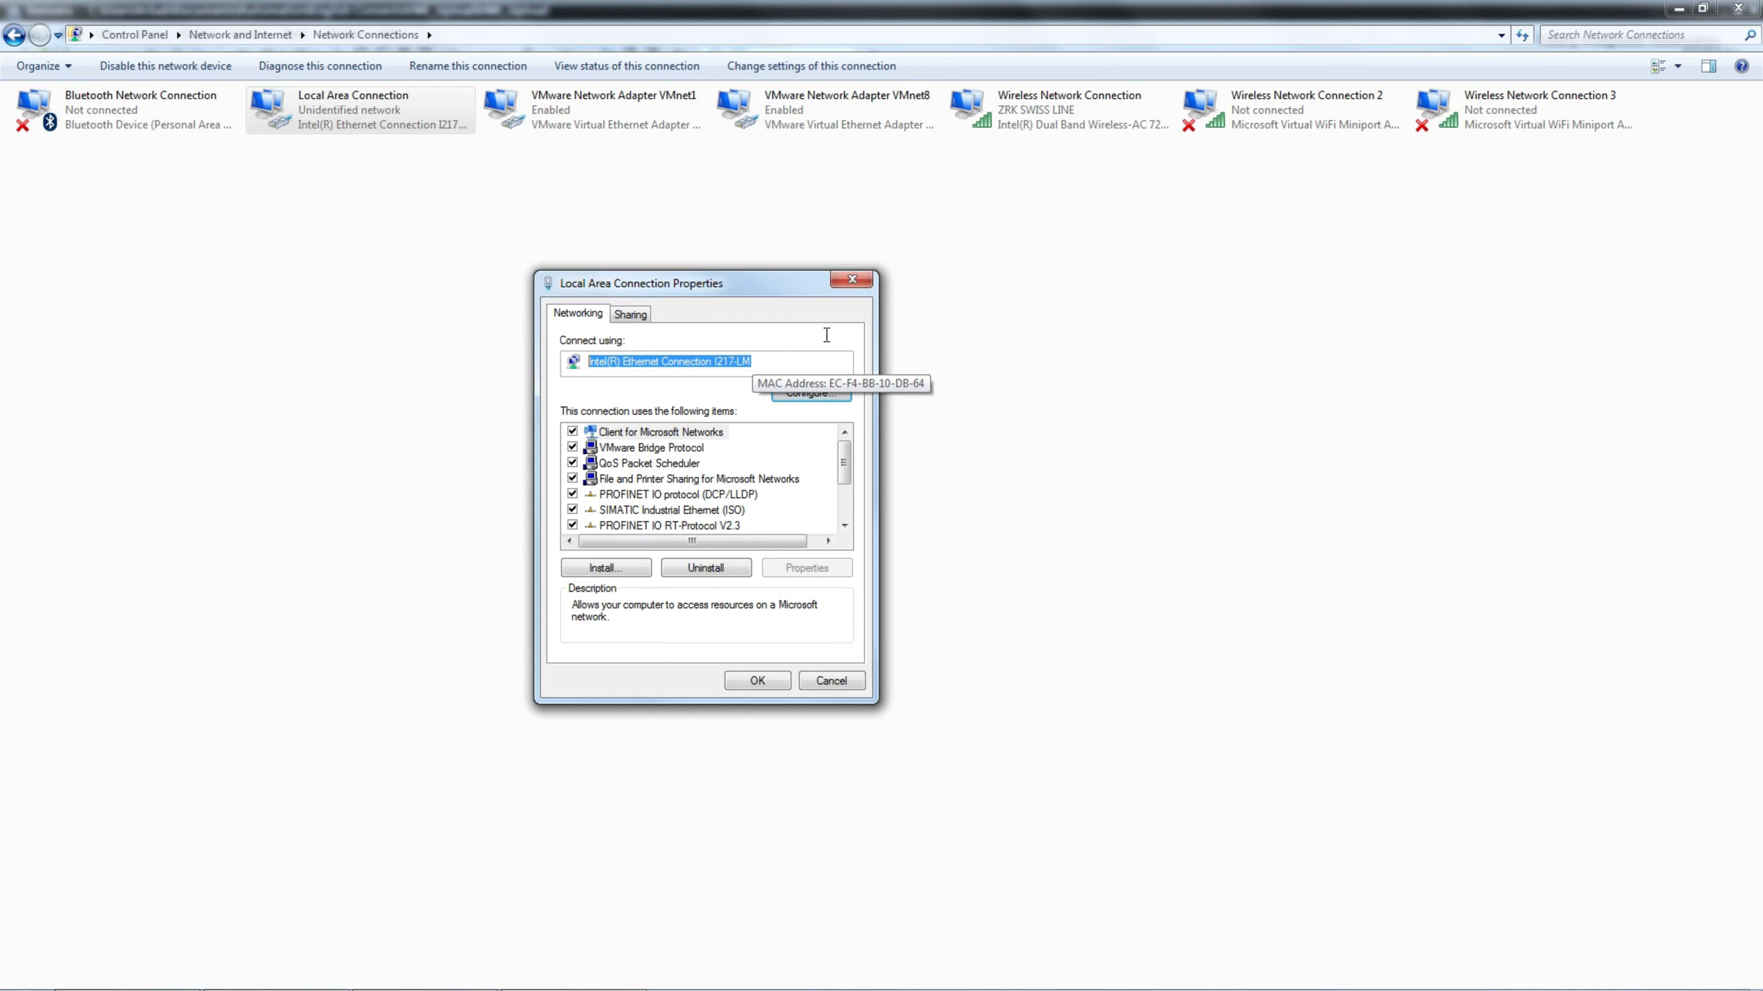
key(Escape)
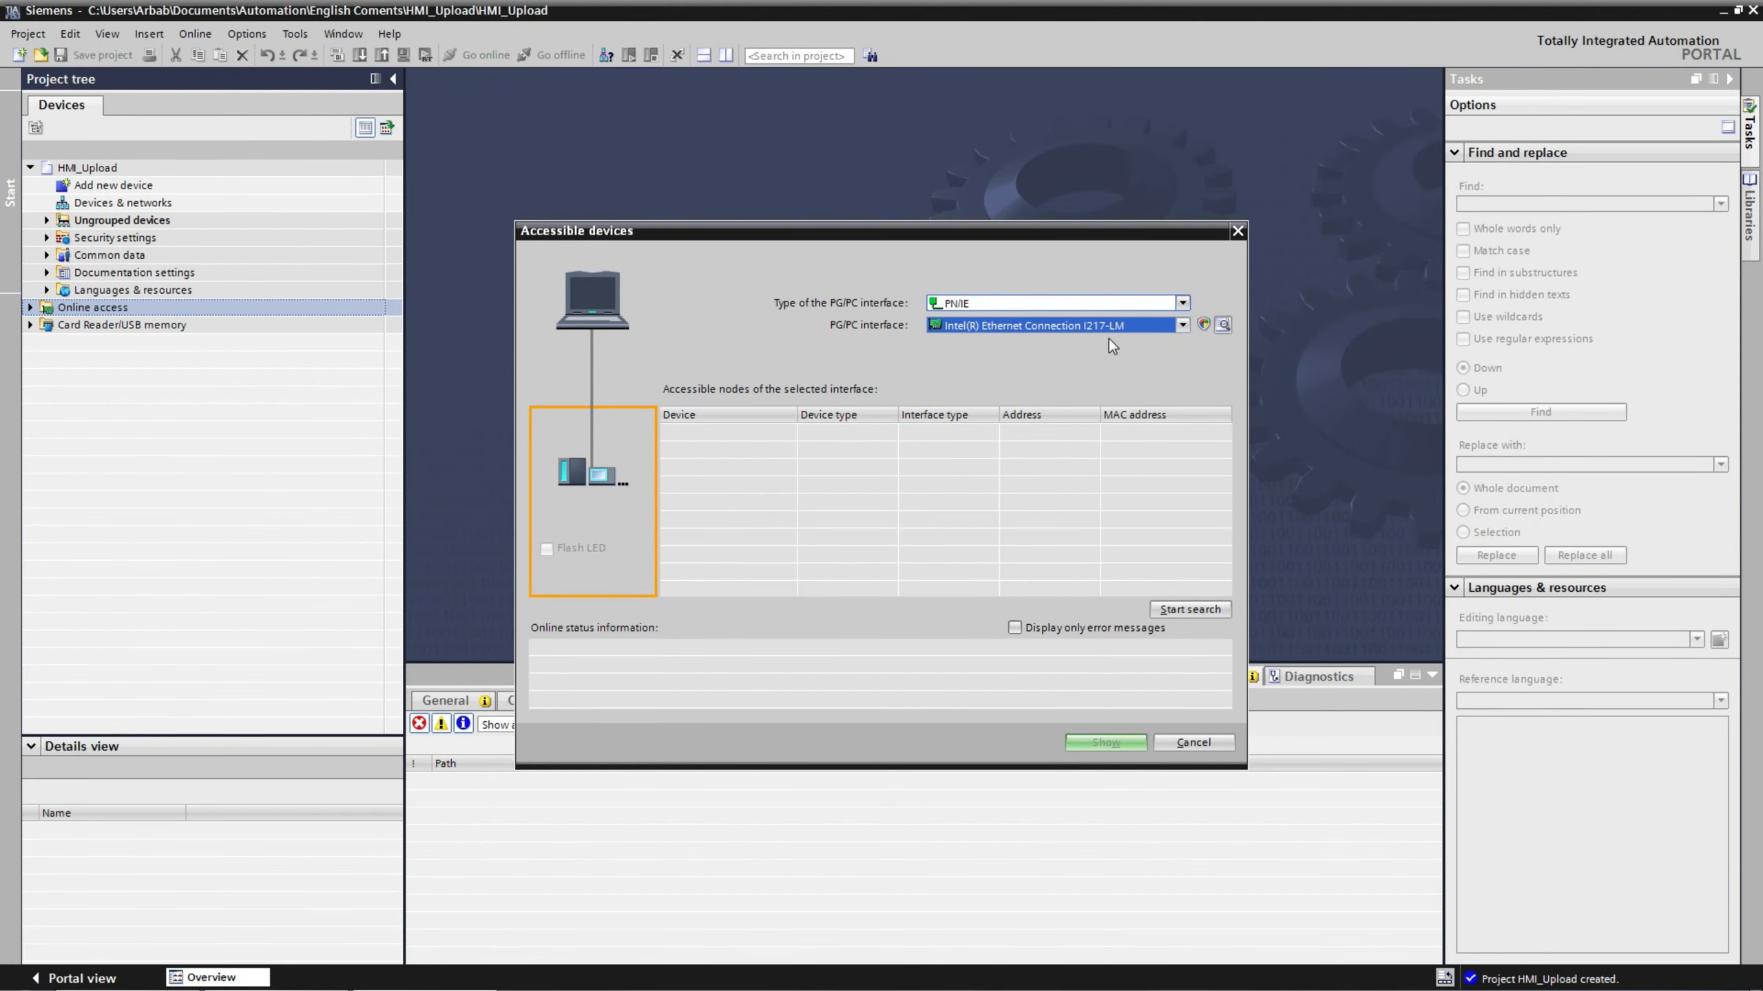
- Search the Ethernet interface for accessible devices, show the HMI panel 1_24 under online access, and update the accessible devices
click(1186, 609)
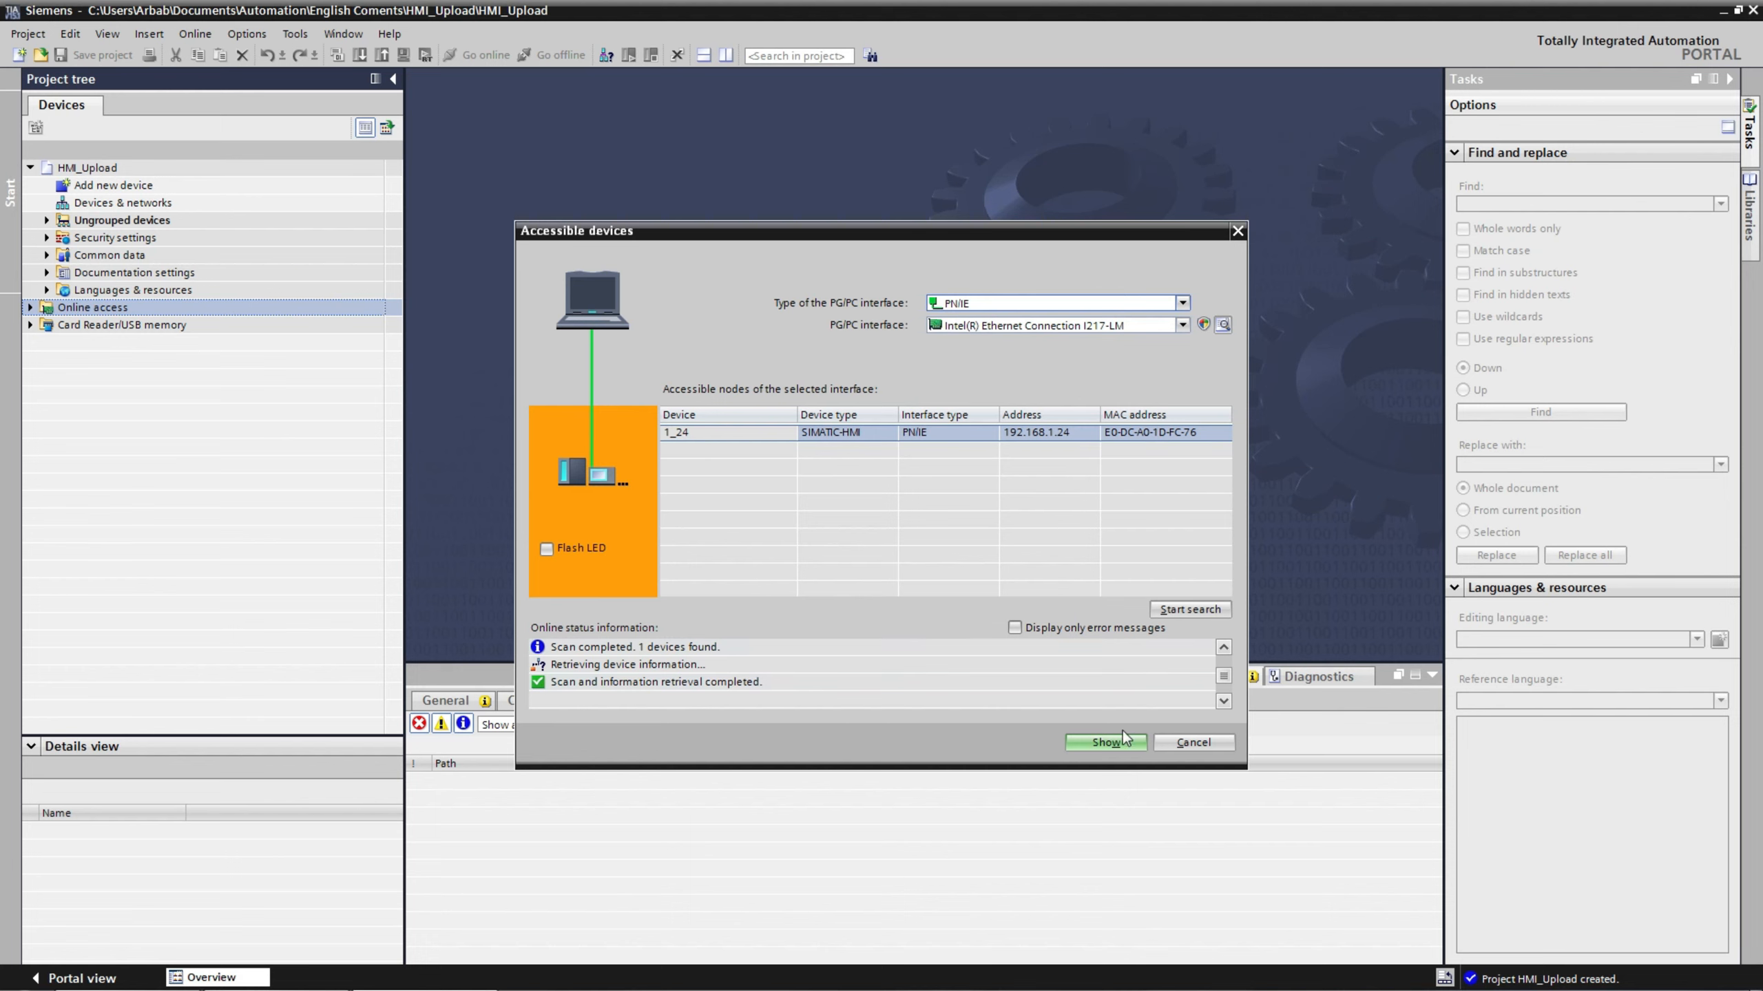
click(1097, 747)
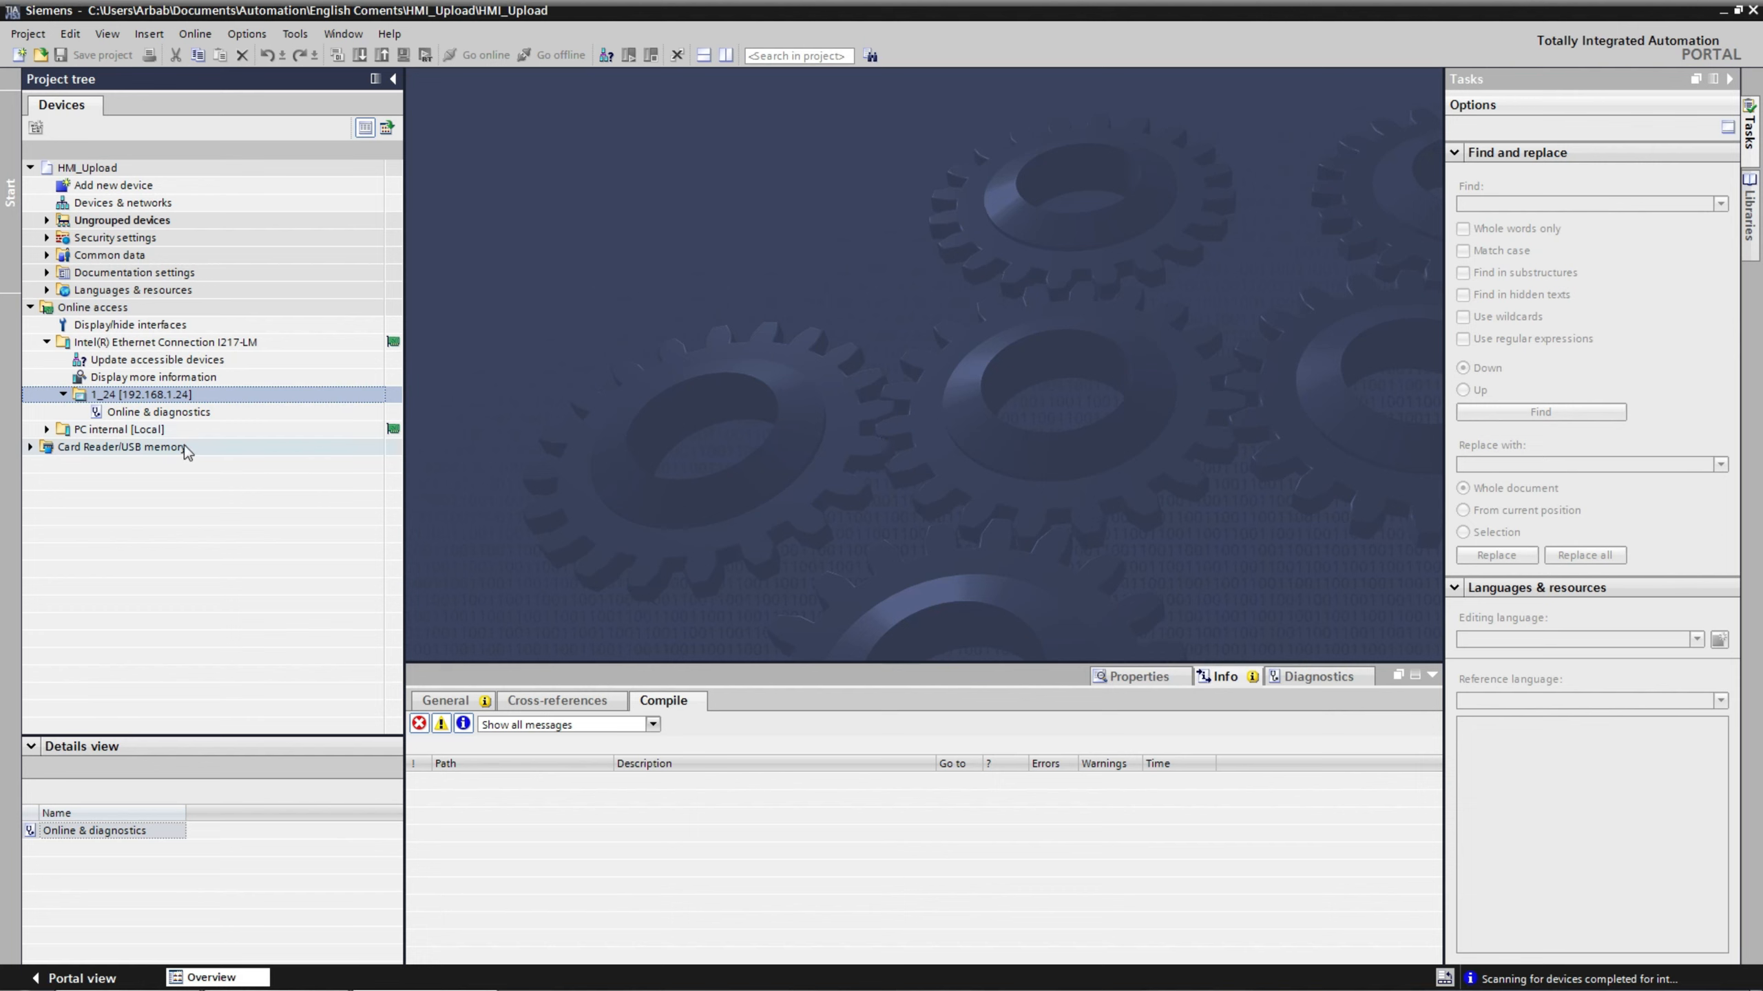
click(159, 394)
click(187, 361)
double_click(187, 360)
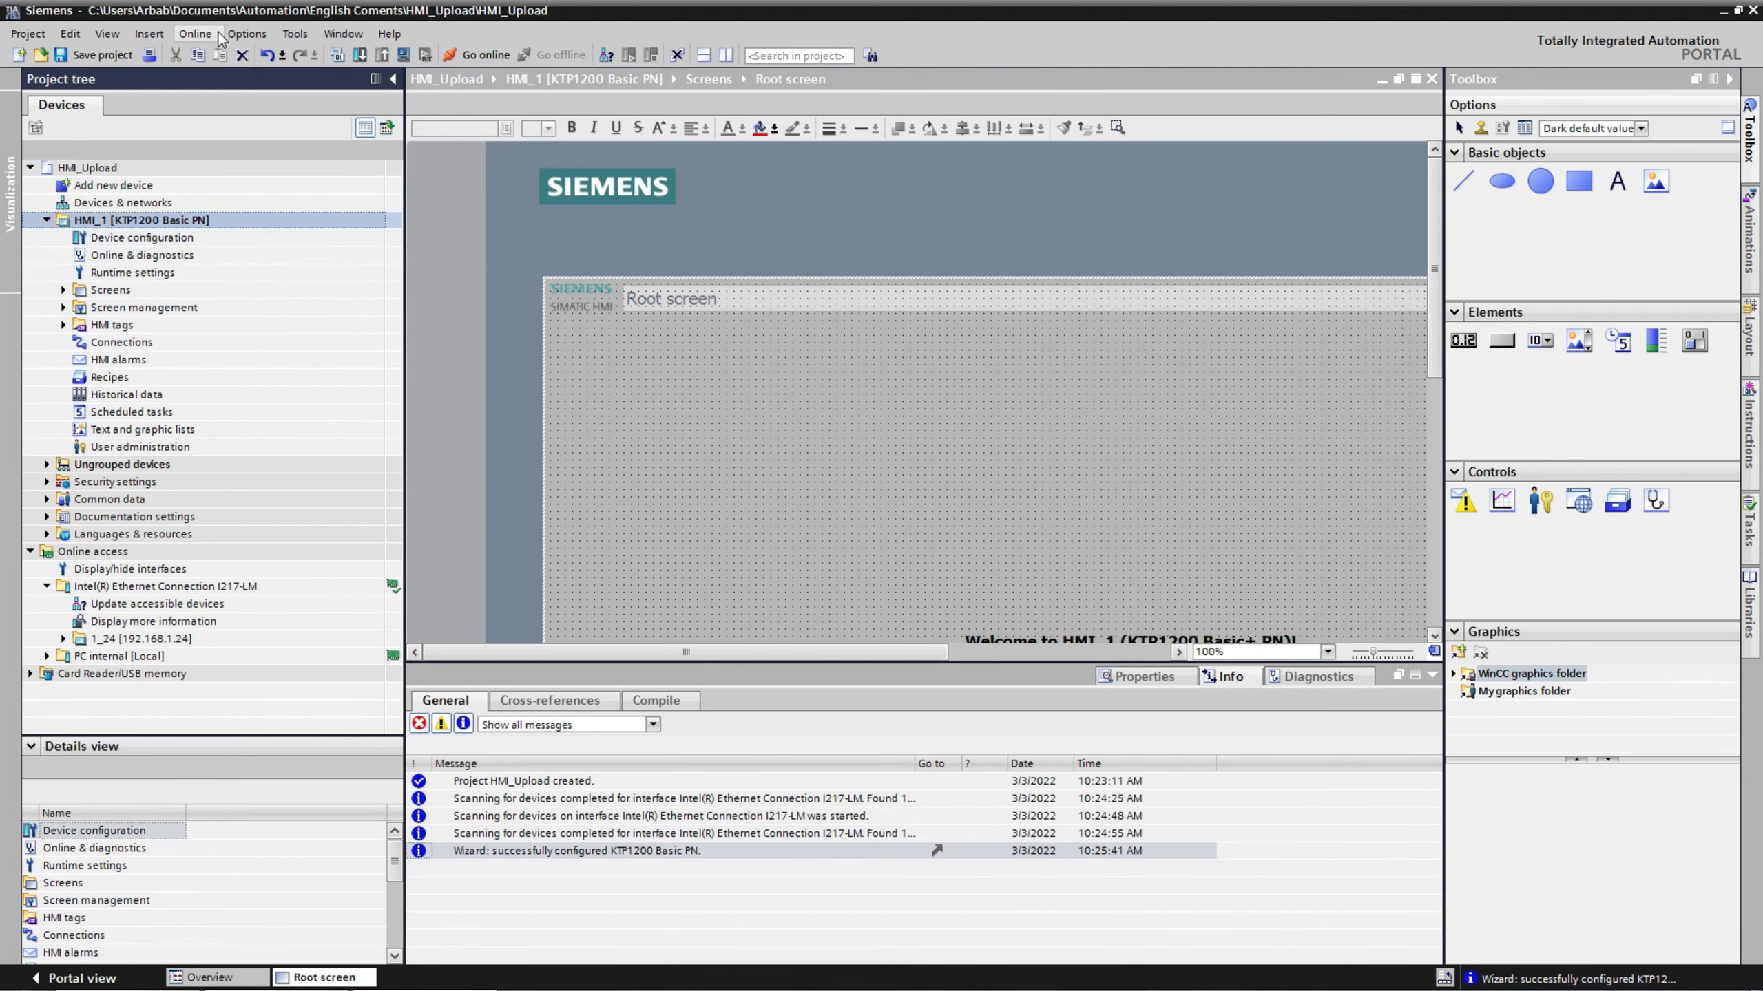
- Start a backup of HMI_1, searching for target devices and choosing the panel at 192.168.1.24
click(208, 34)
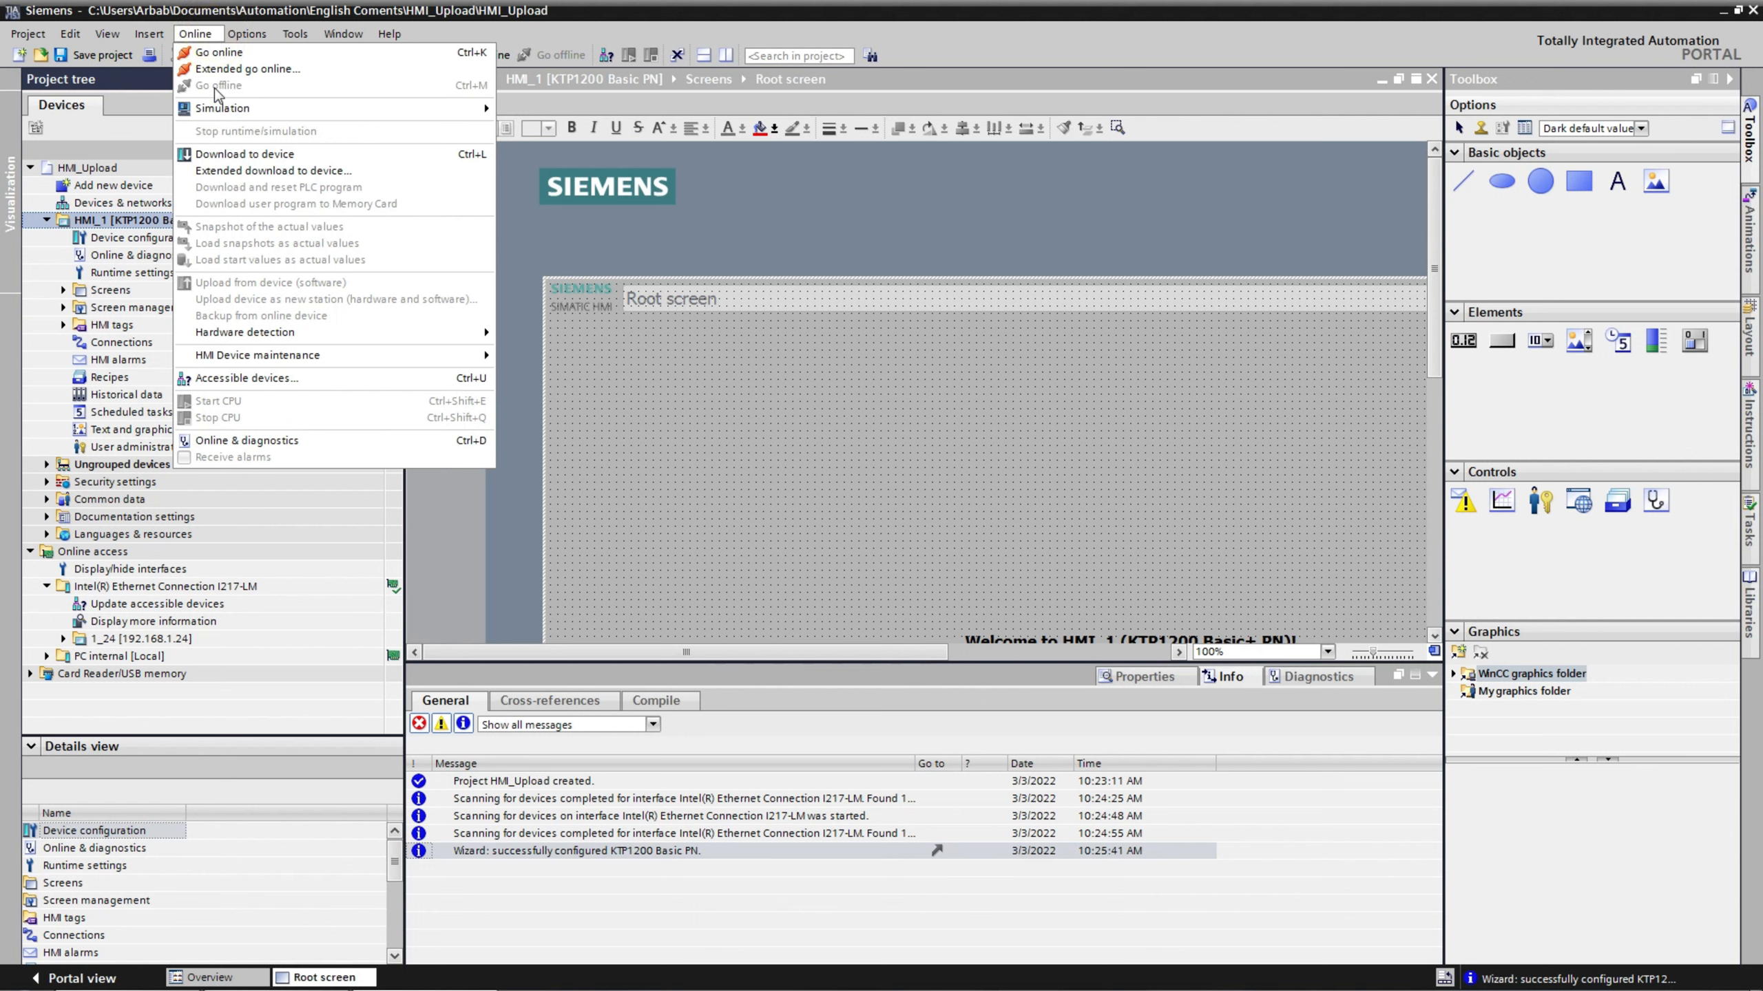
mouse_move(316, 355)
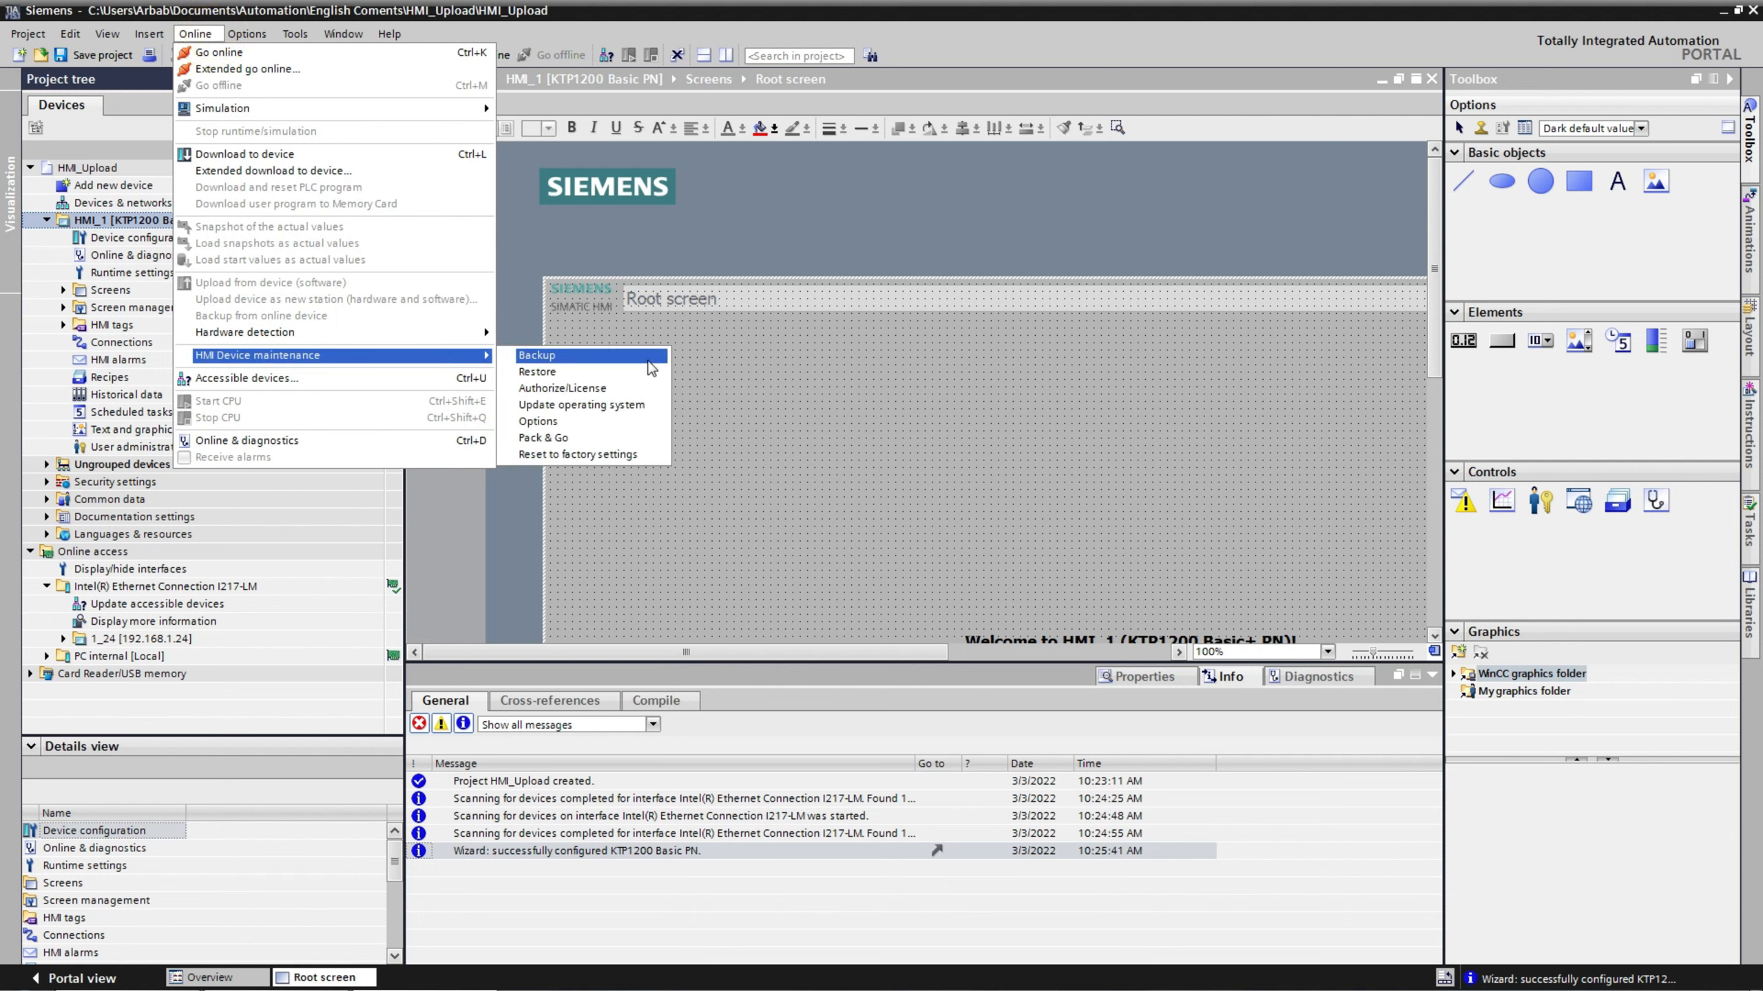
click(638, 358)
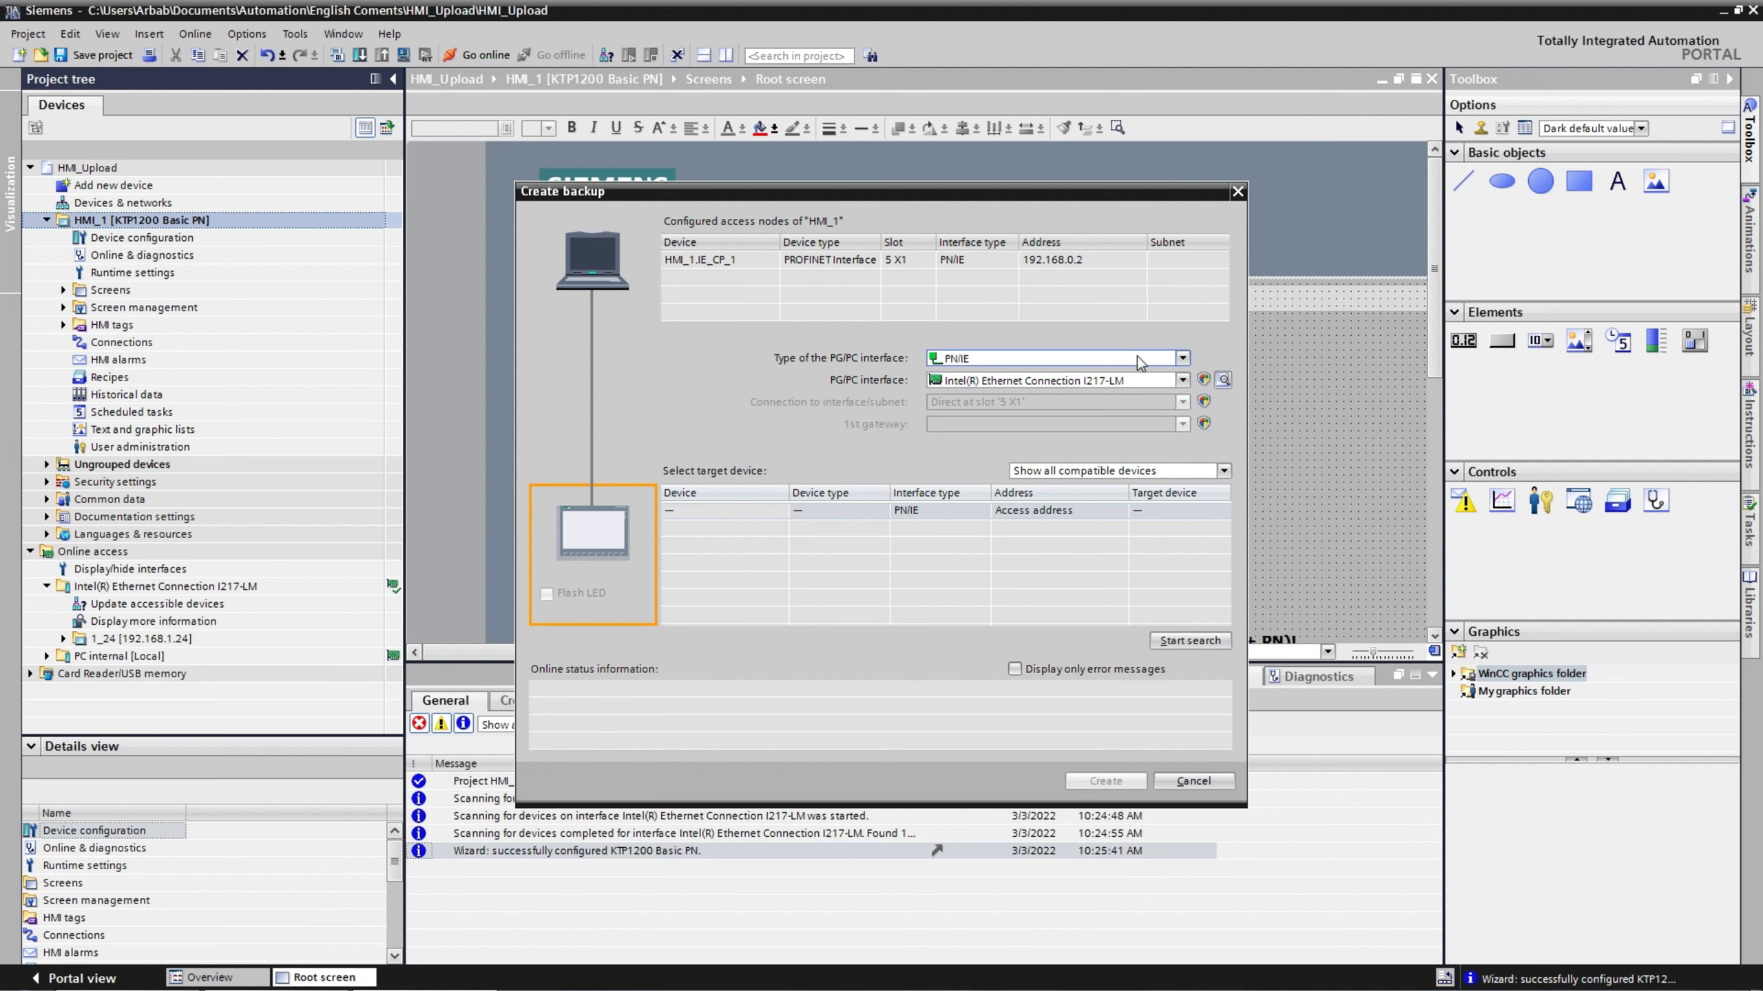
click(1189, 640)
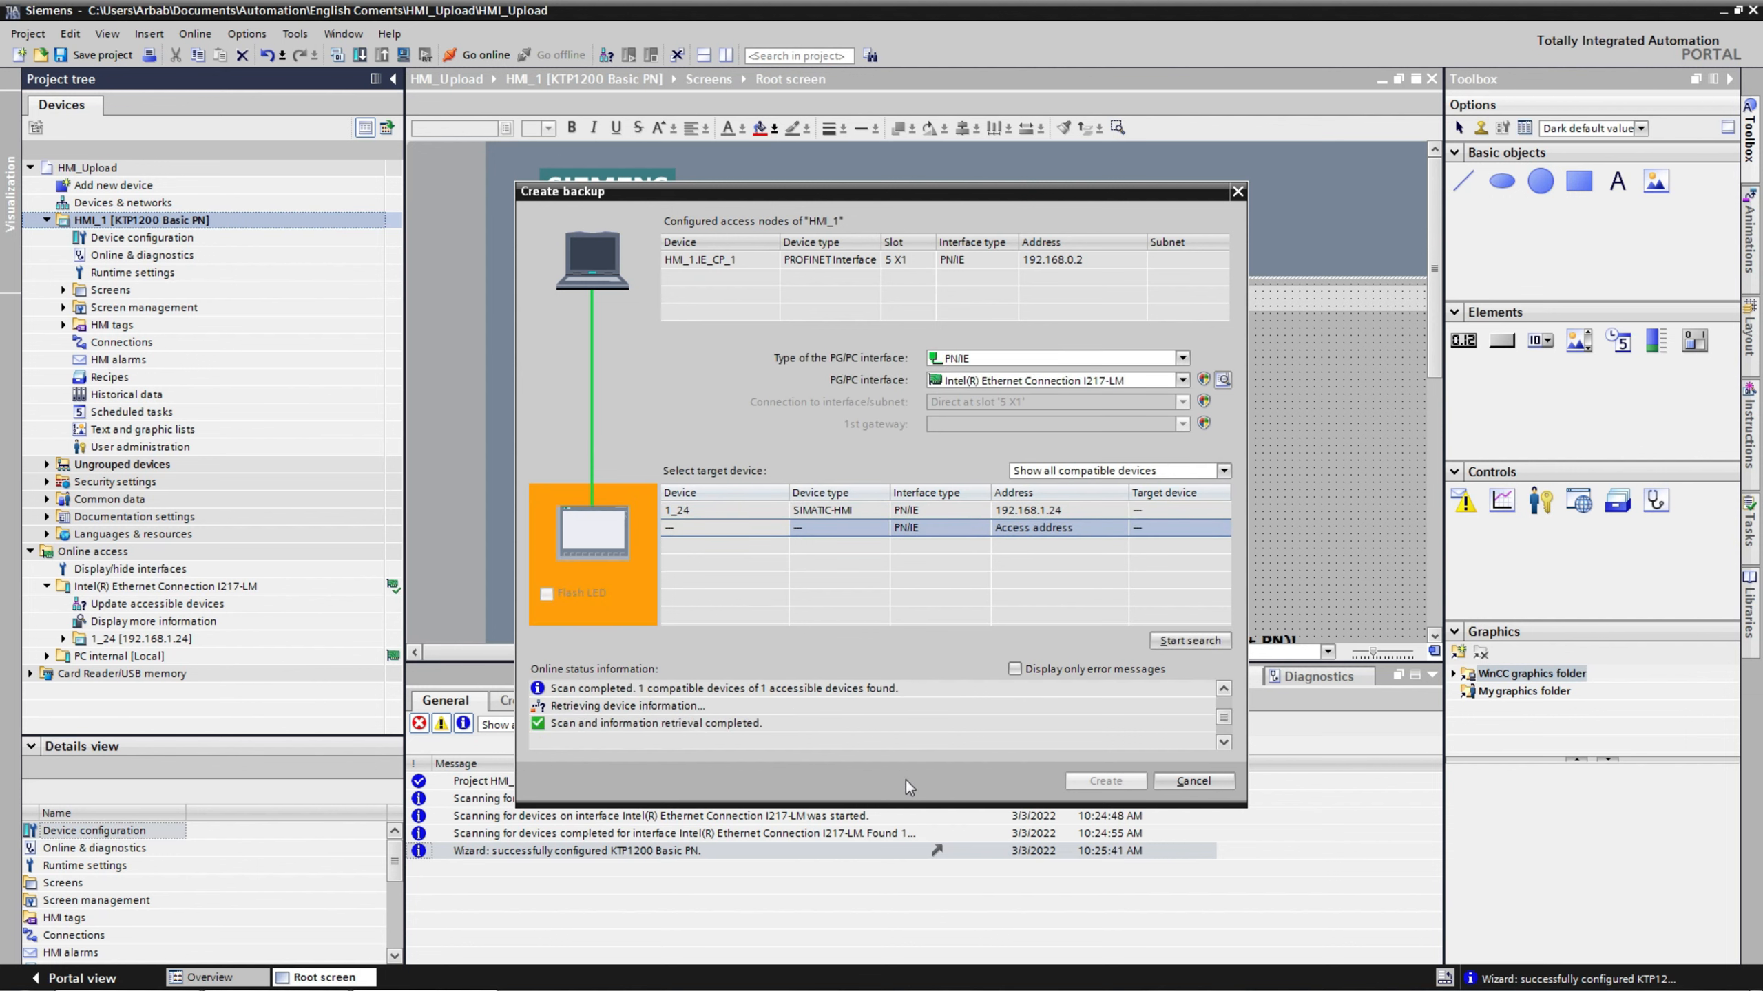
click(1051, 514)
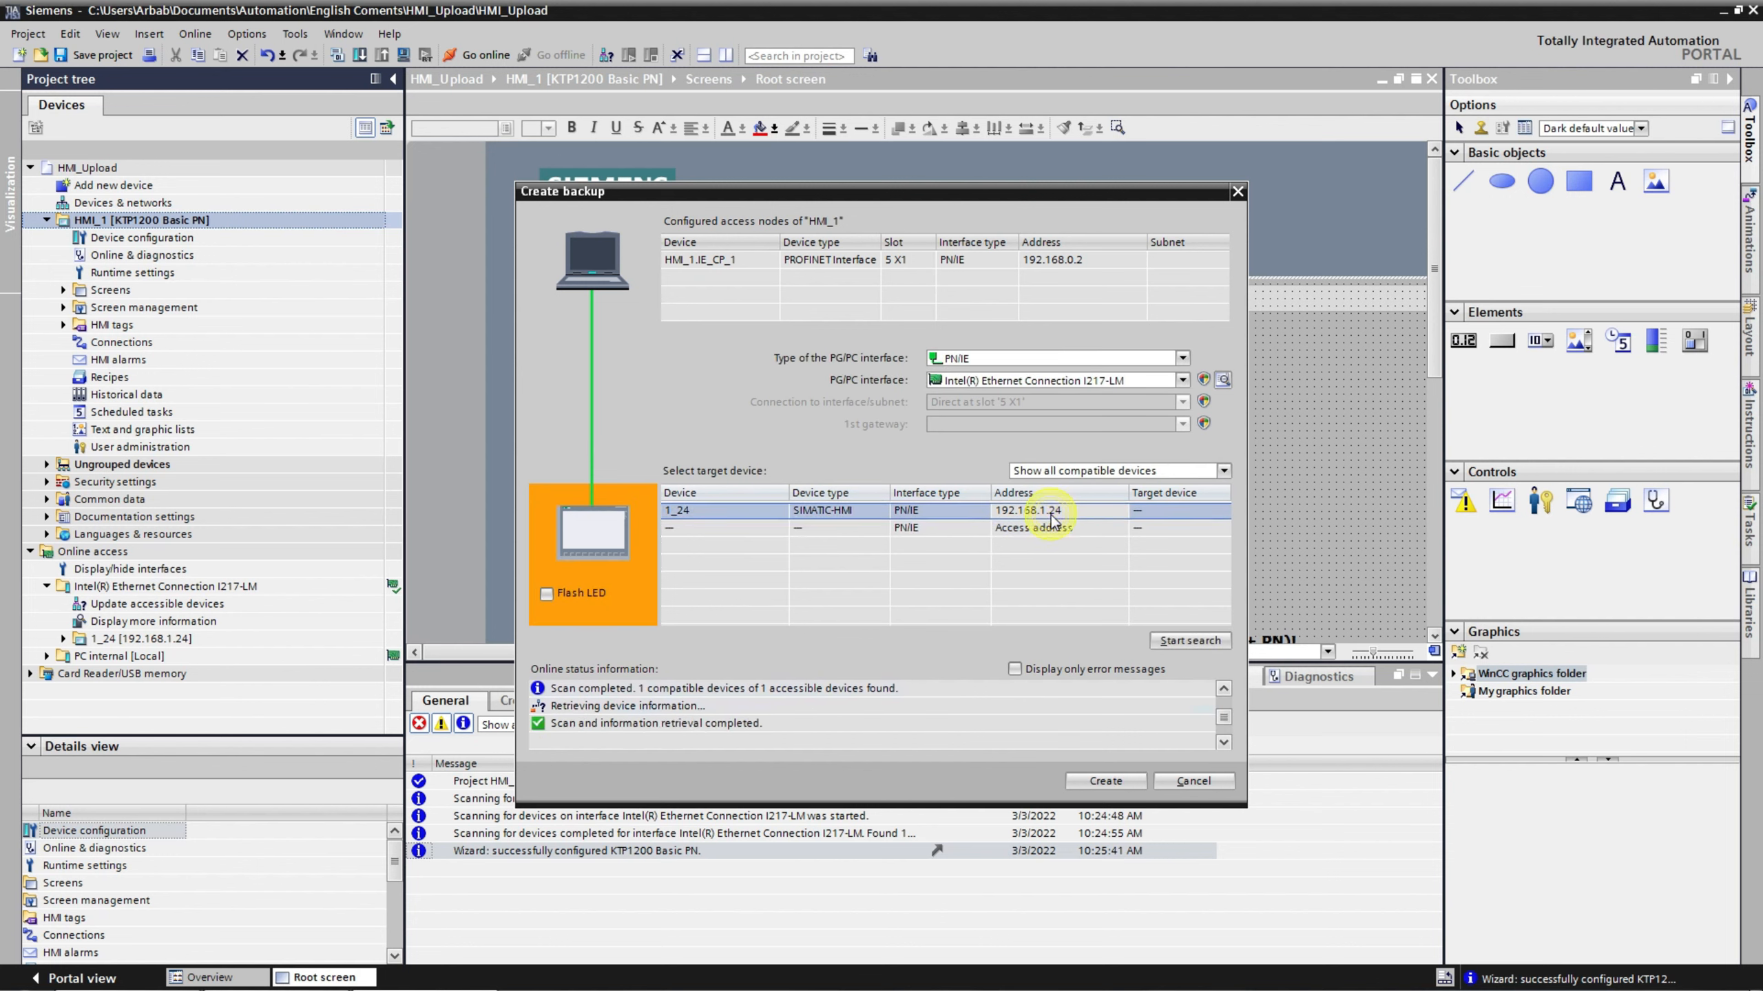
click(1087, 782)
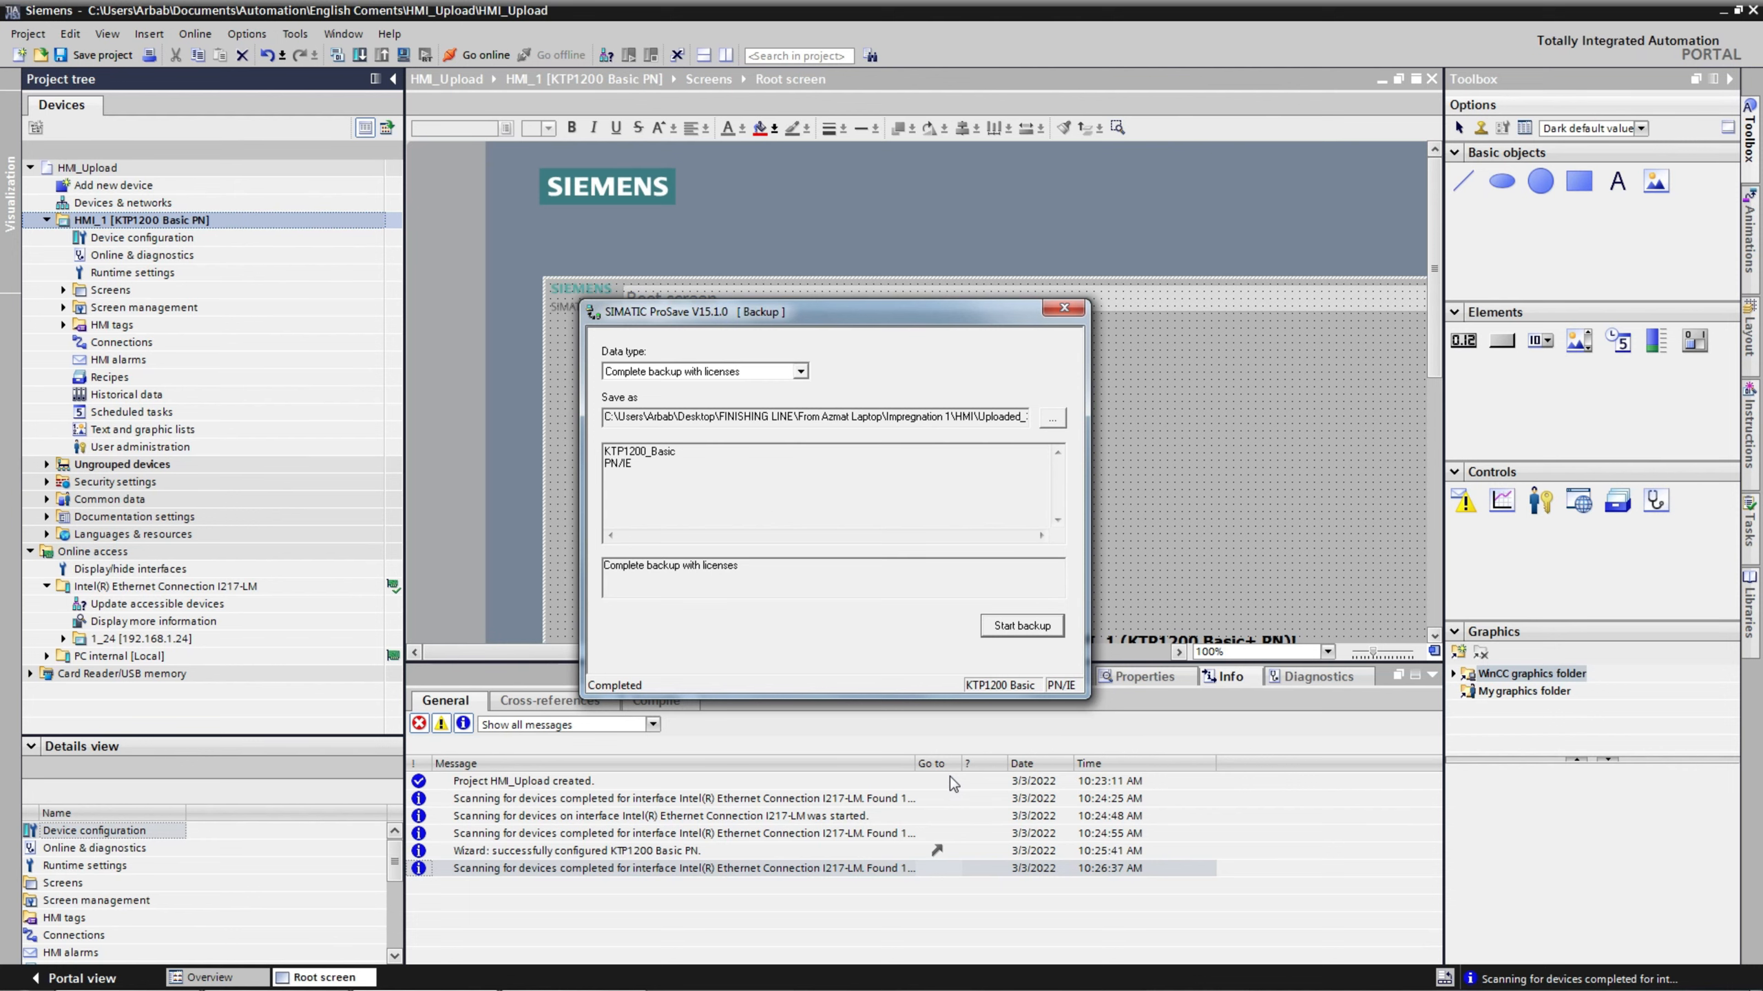
- Back up the panel to Uploaded_3-3-22.psb in the HMI_Upload folder on the desktop, and close the backup window
click(1052, 417)
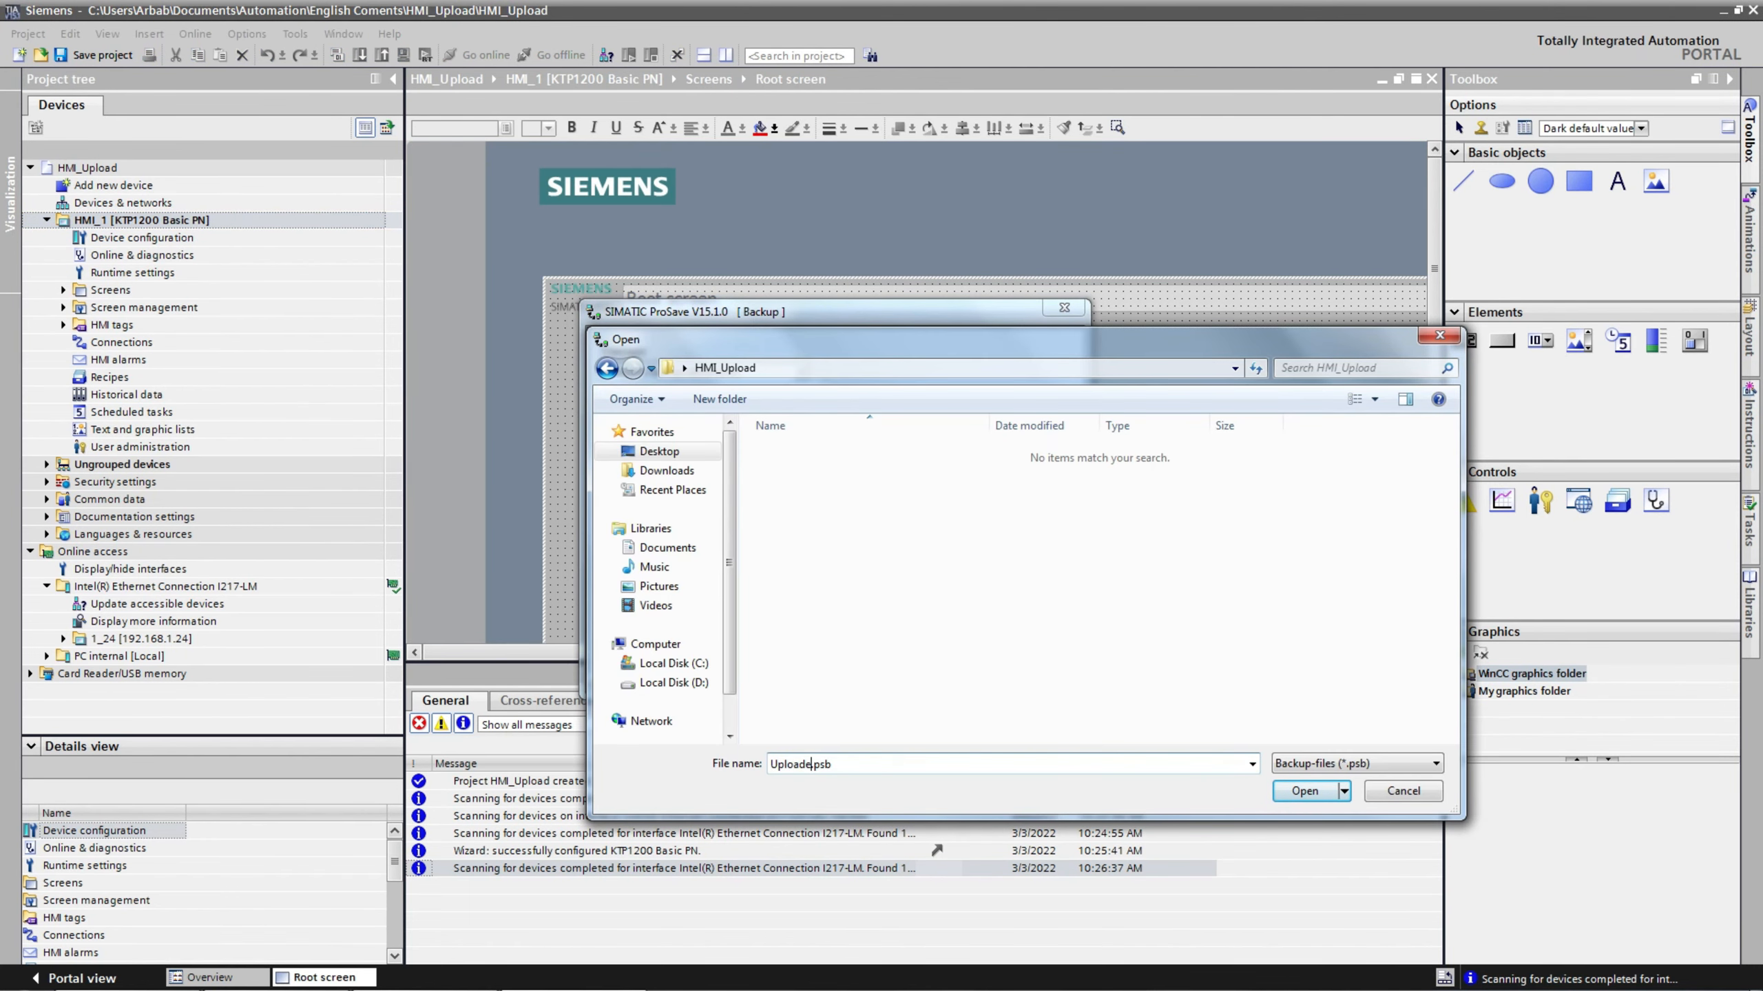
text(_3-3-22)
click(1295, 792)
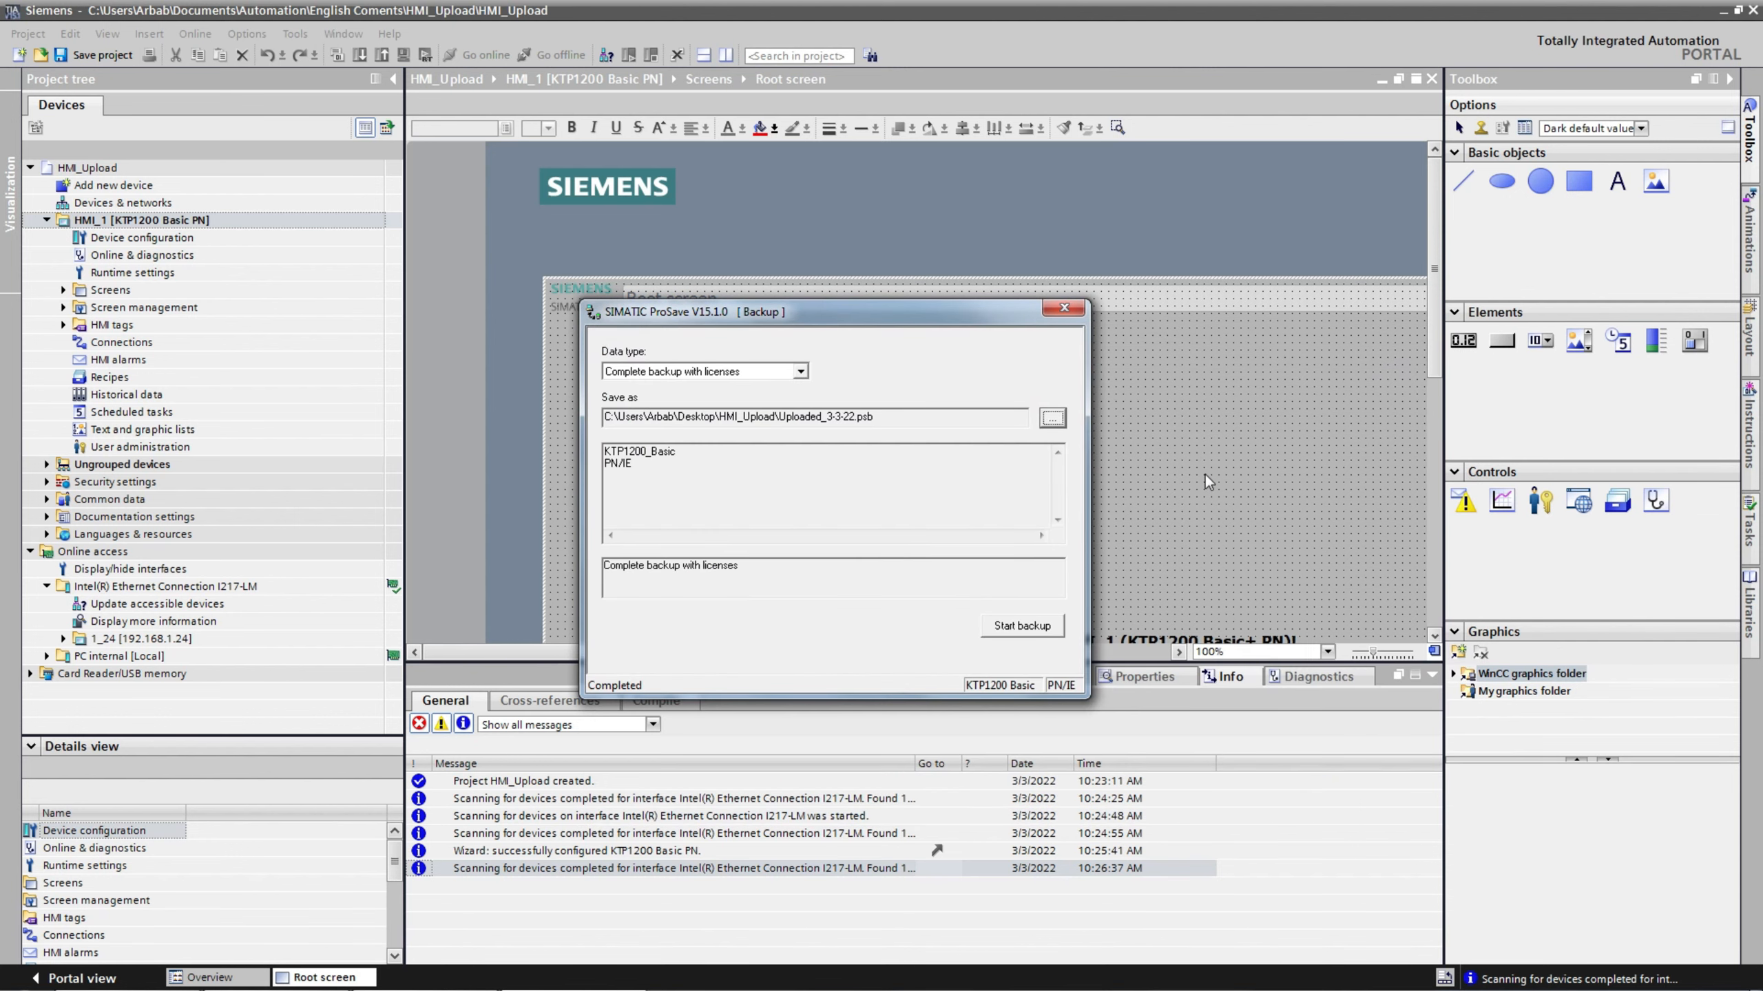
click(1017, 635)
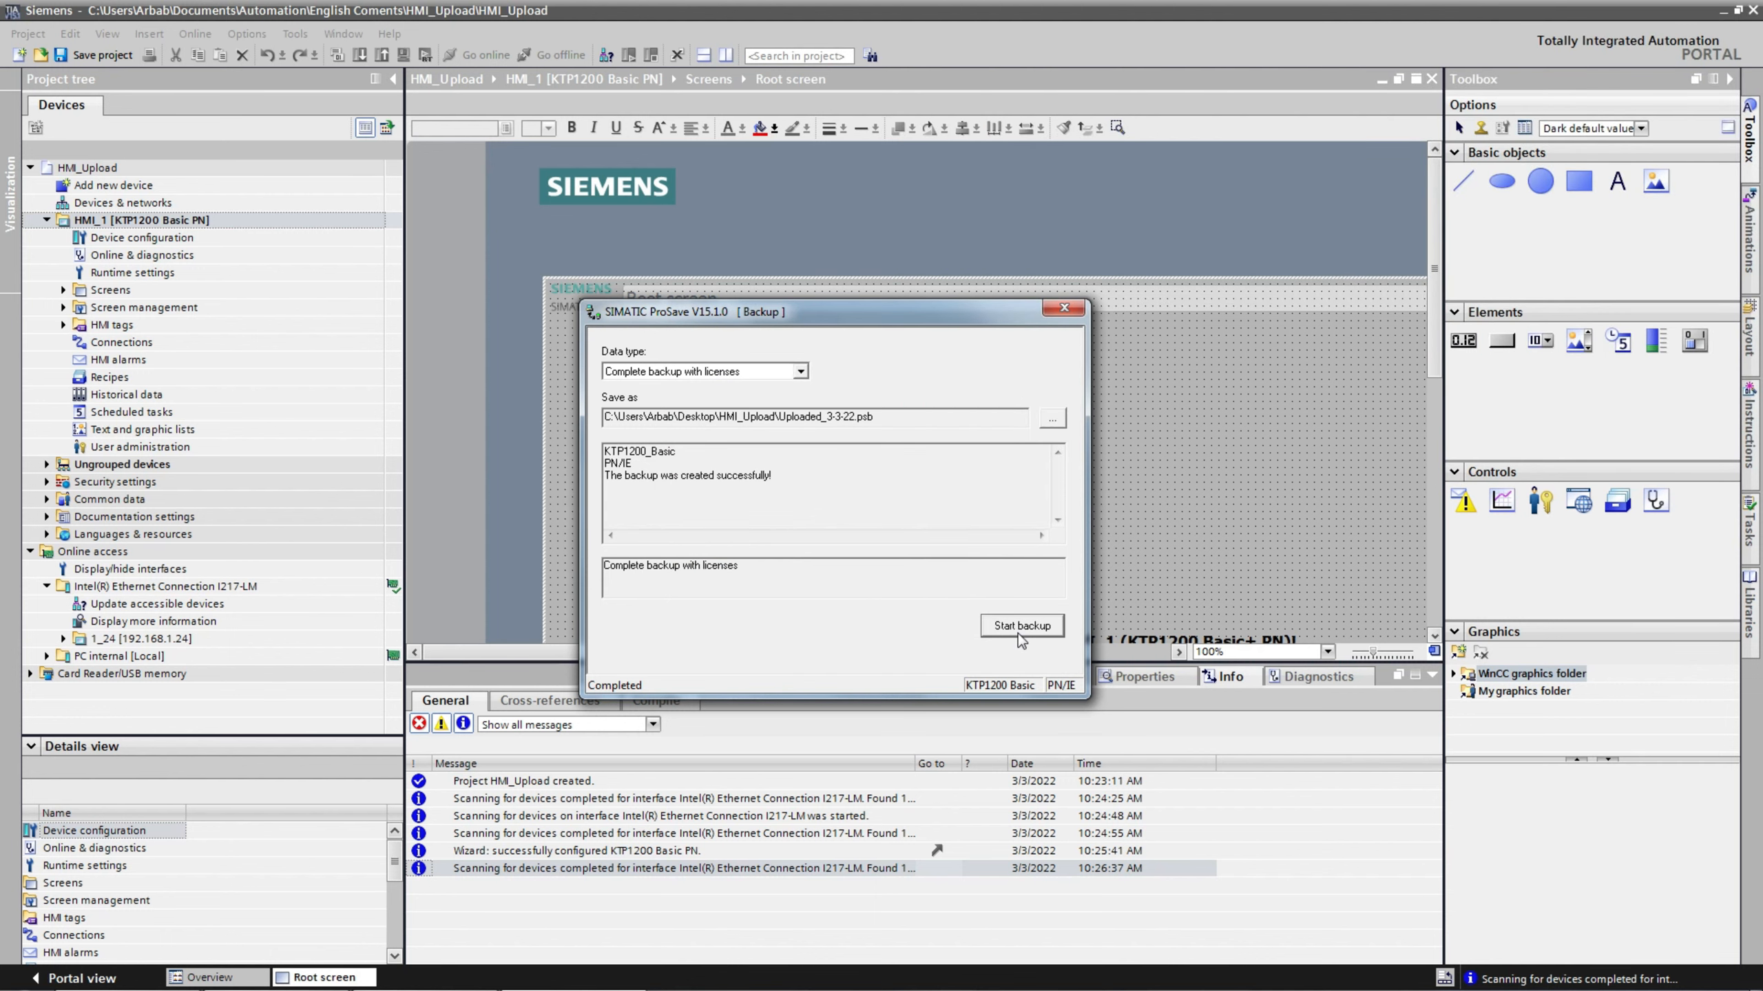
click(1062, 308)
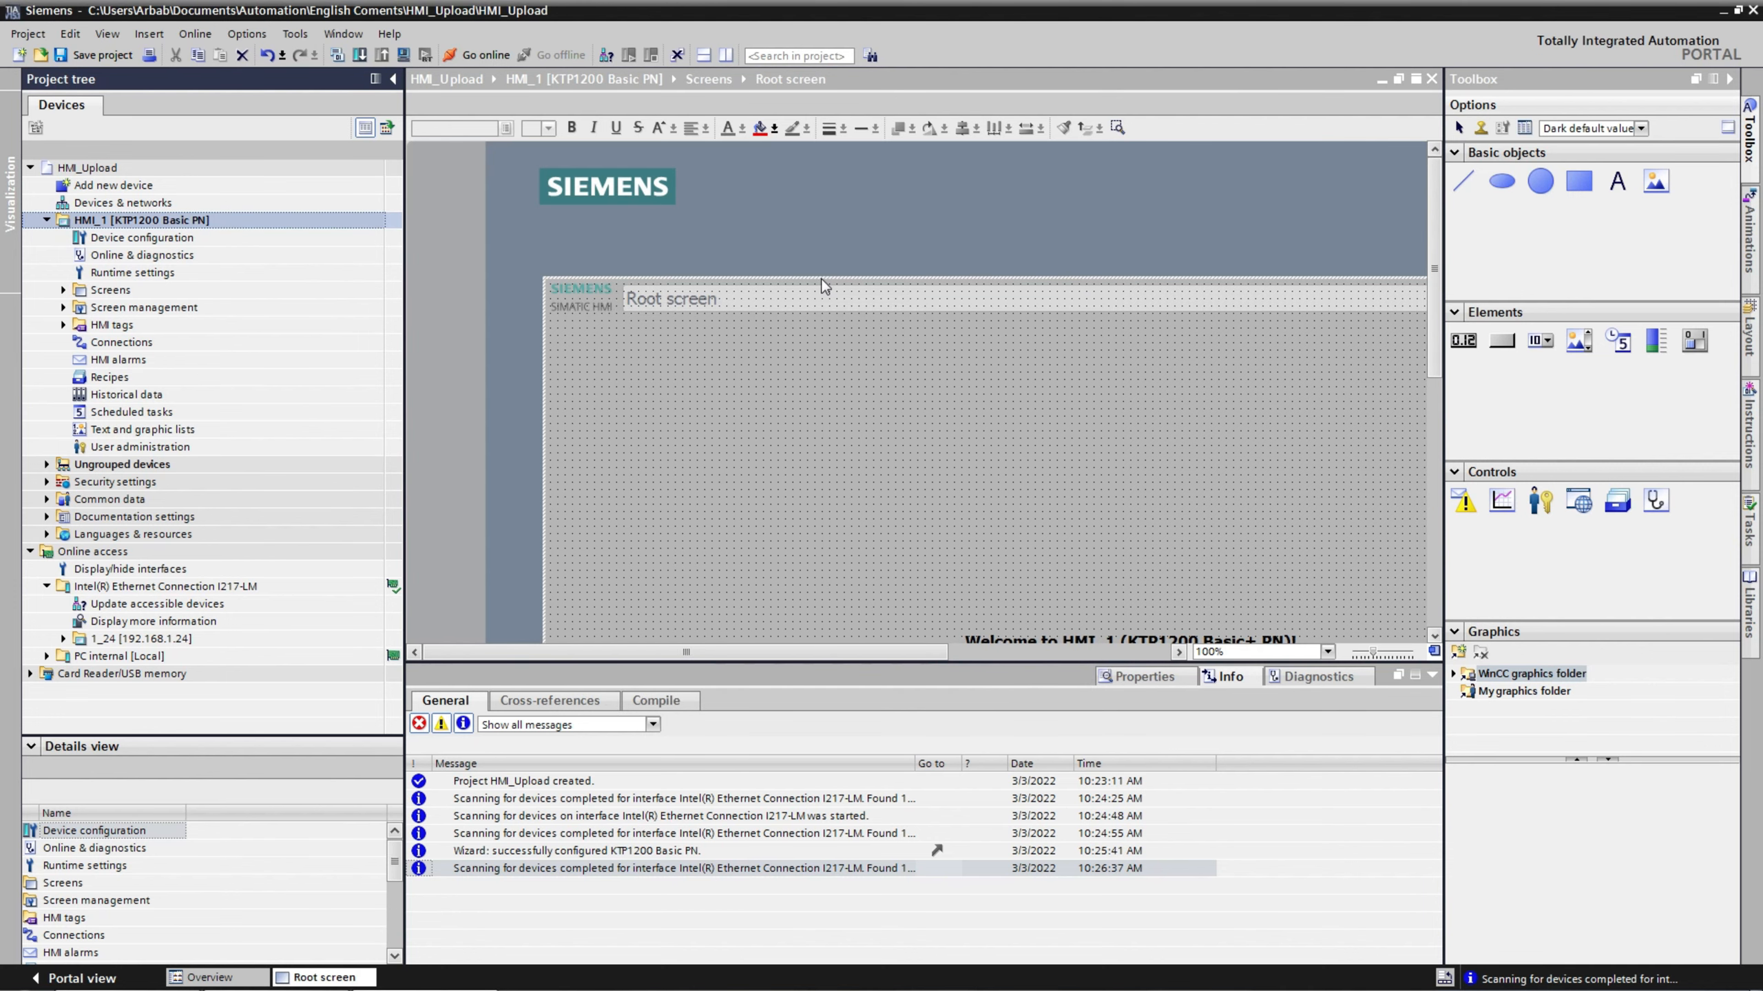
- Start an operating system update for HMI_1 with the panel at 192.168.1.24 as the target device
click(197, 34)
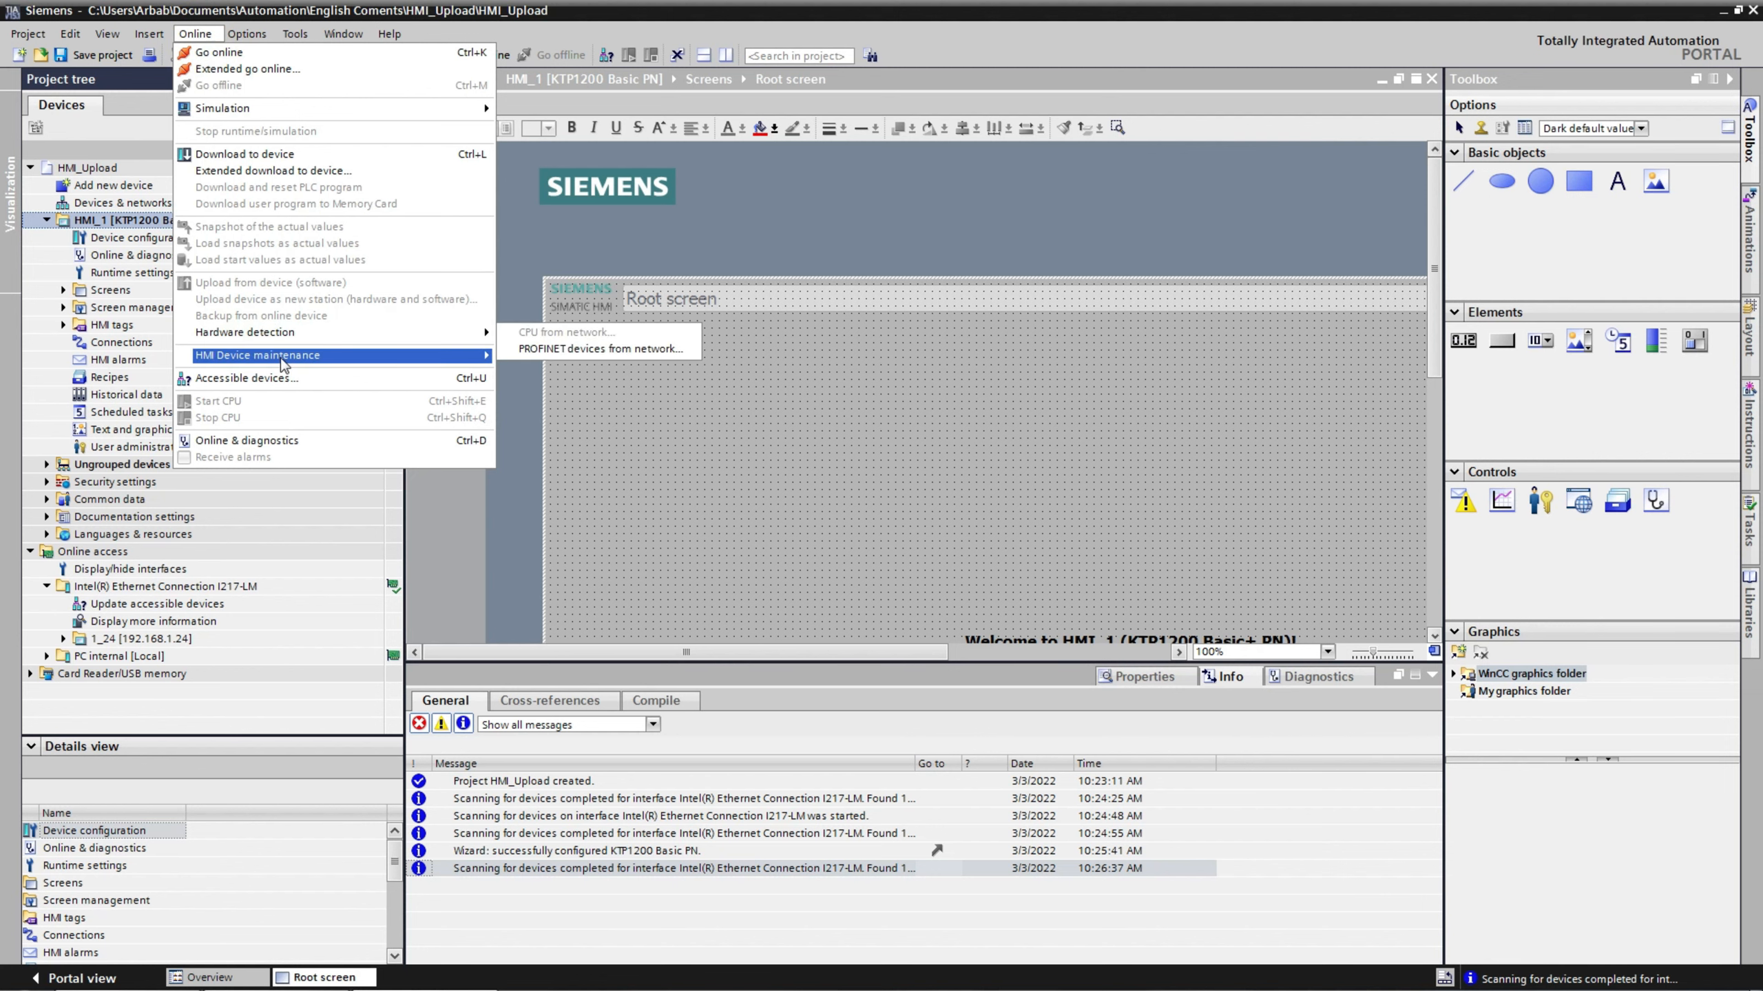
mouse_move(282, 362)
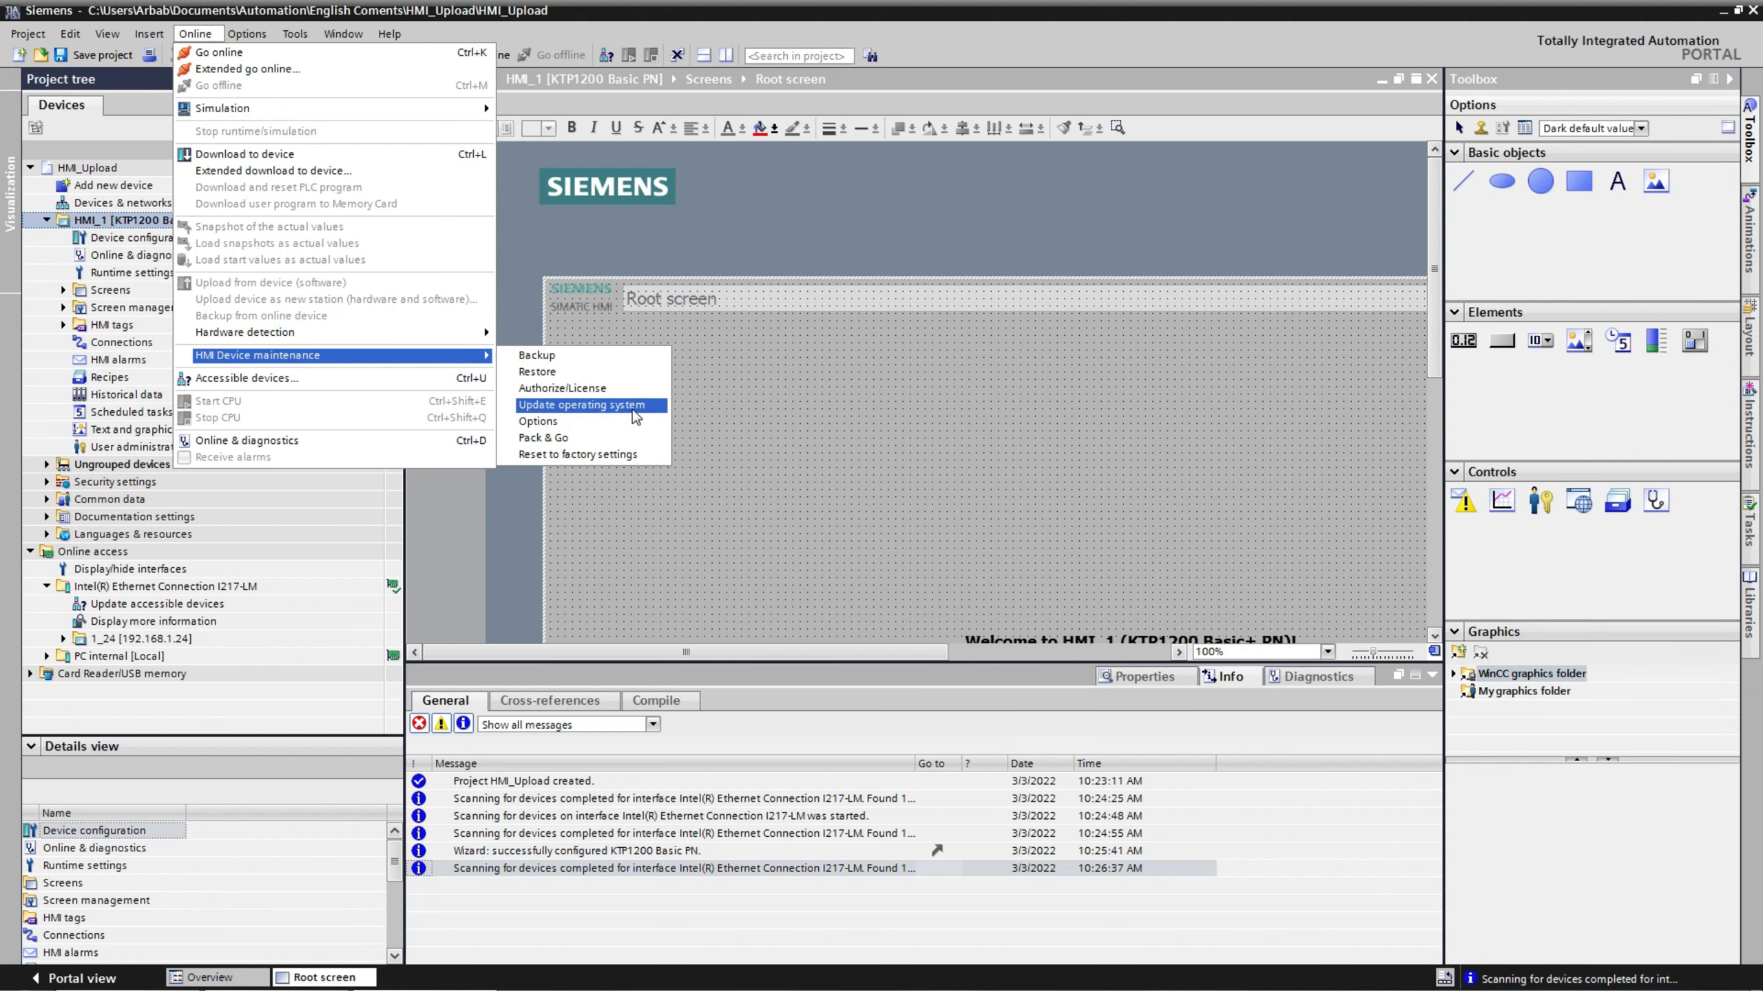
click(581, 405)
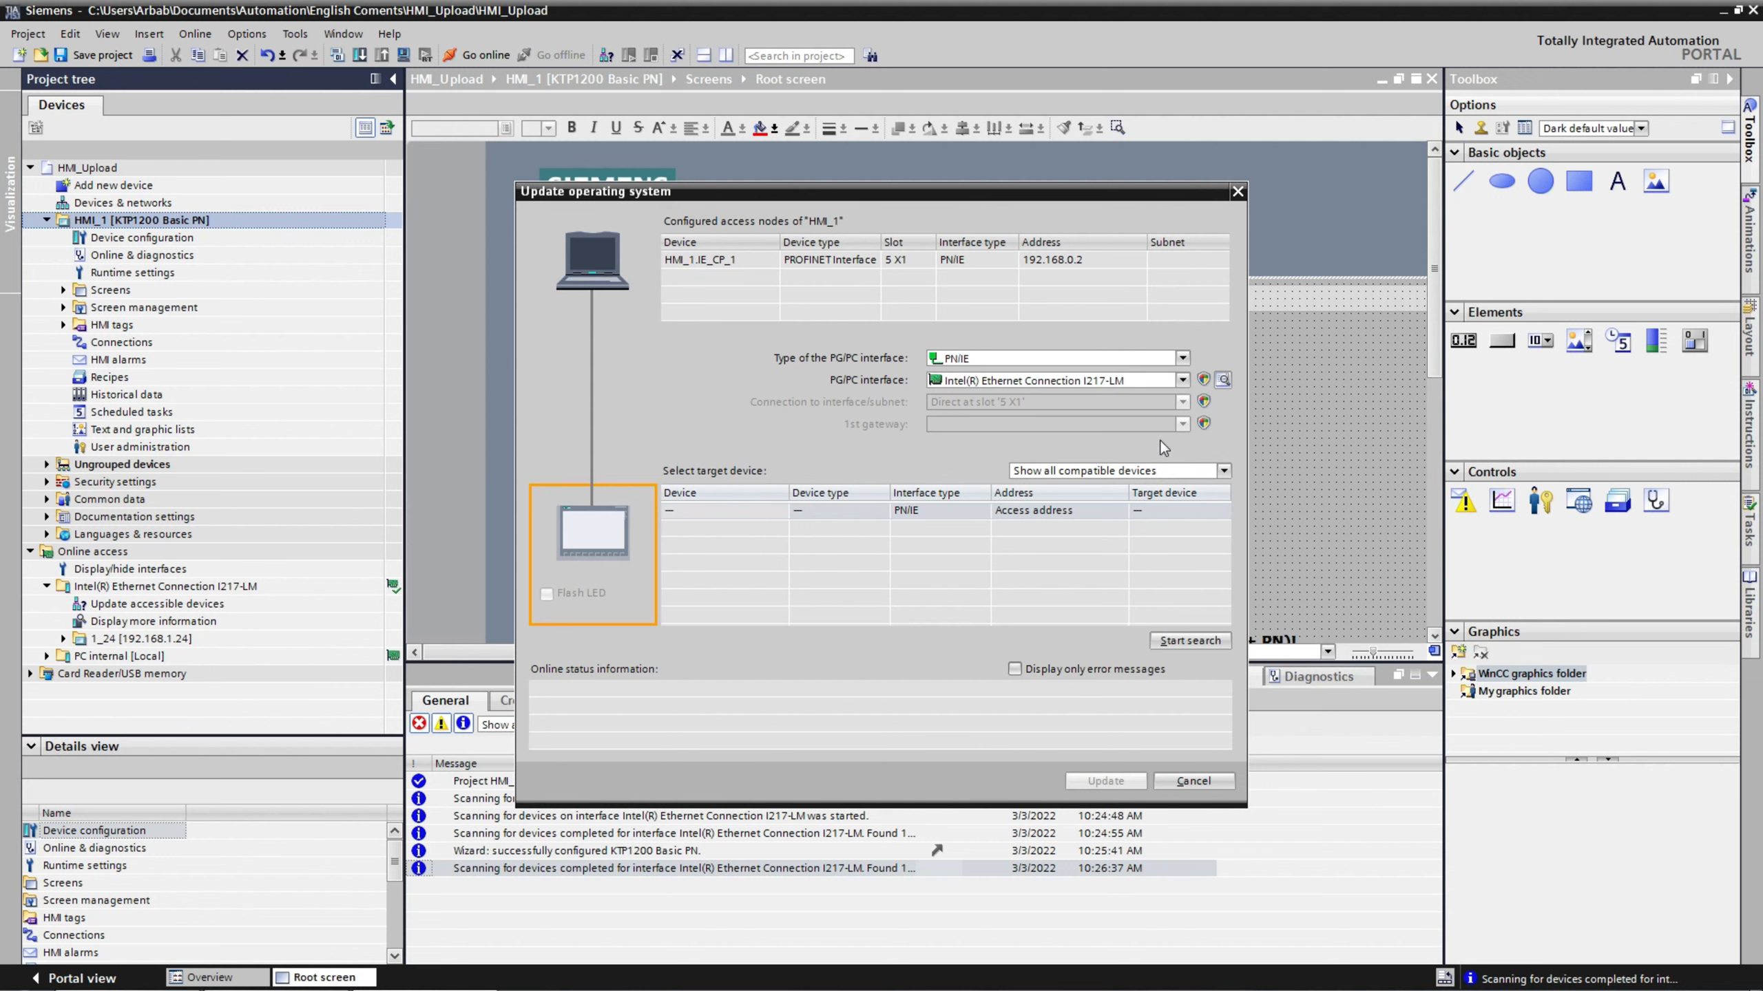
click(1177, 643)
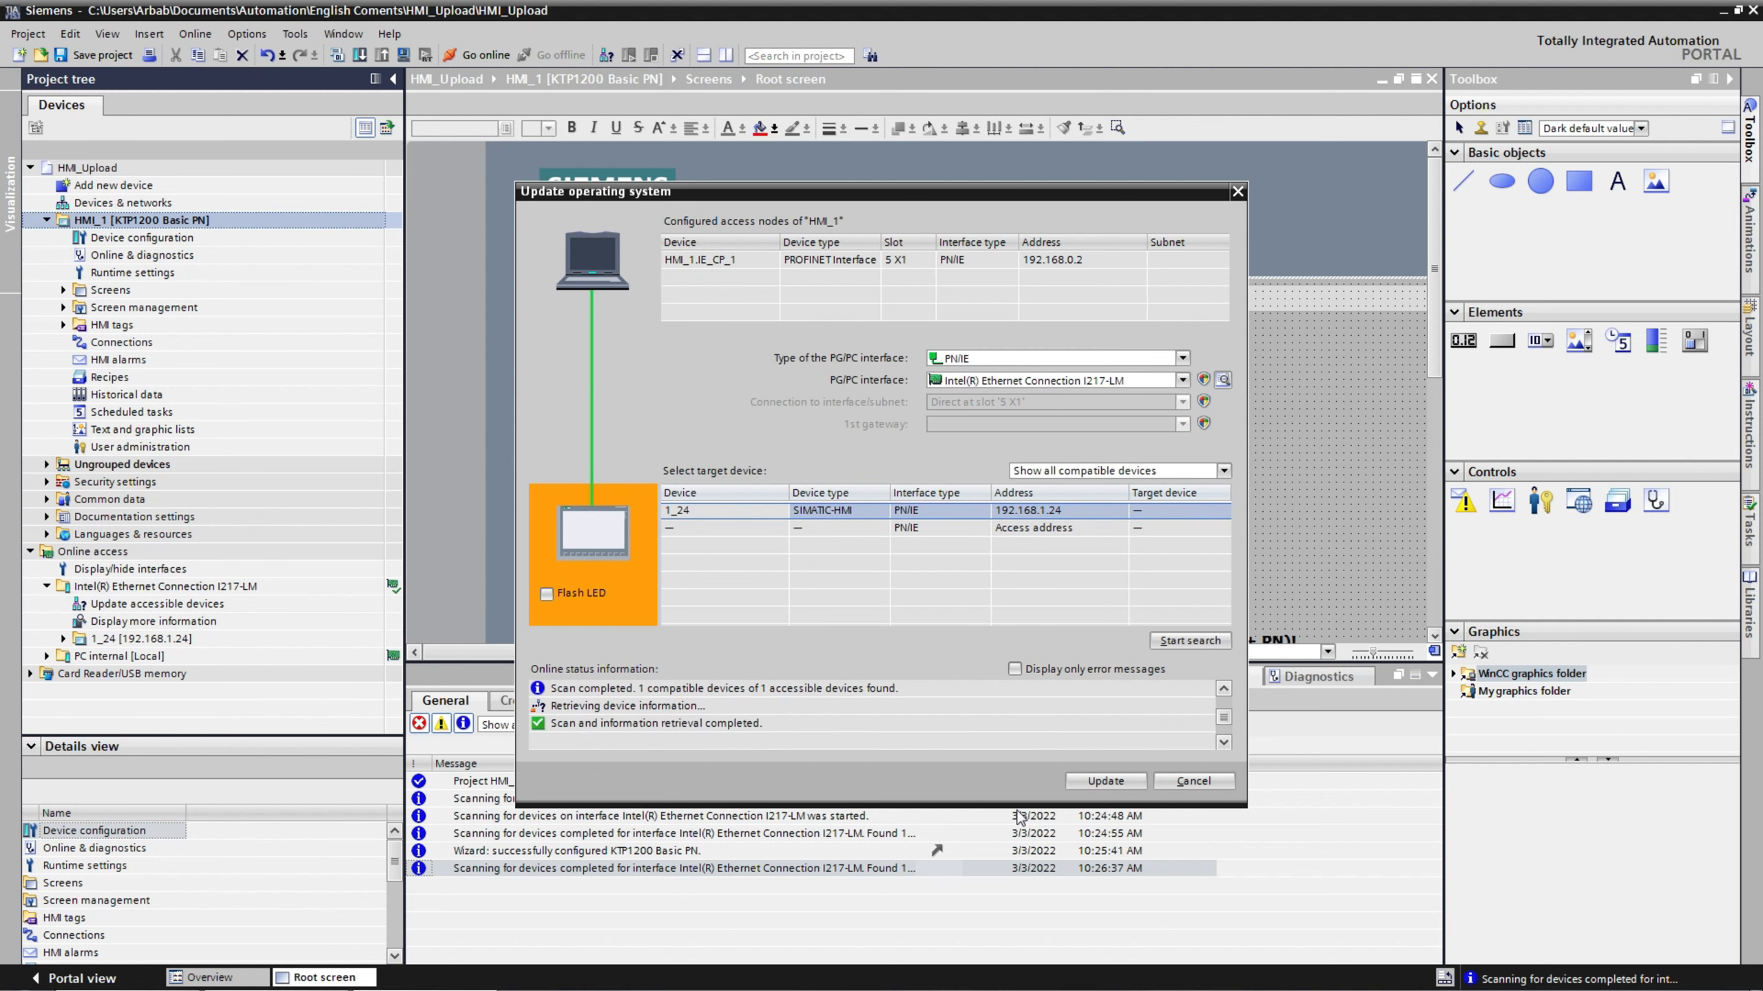
click(1095, 787)
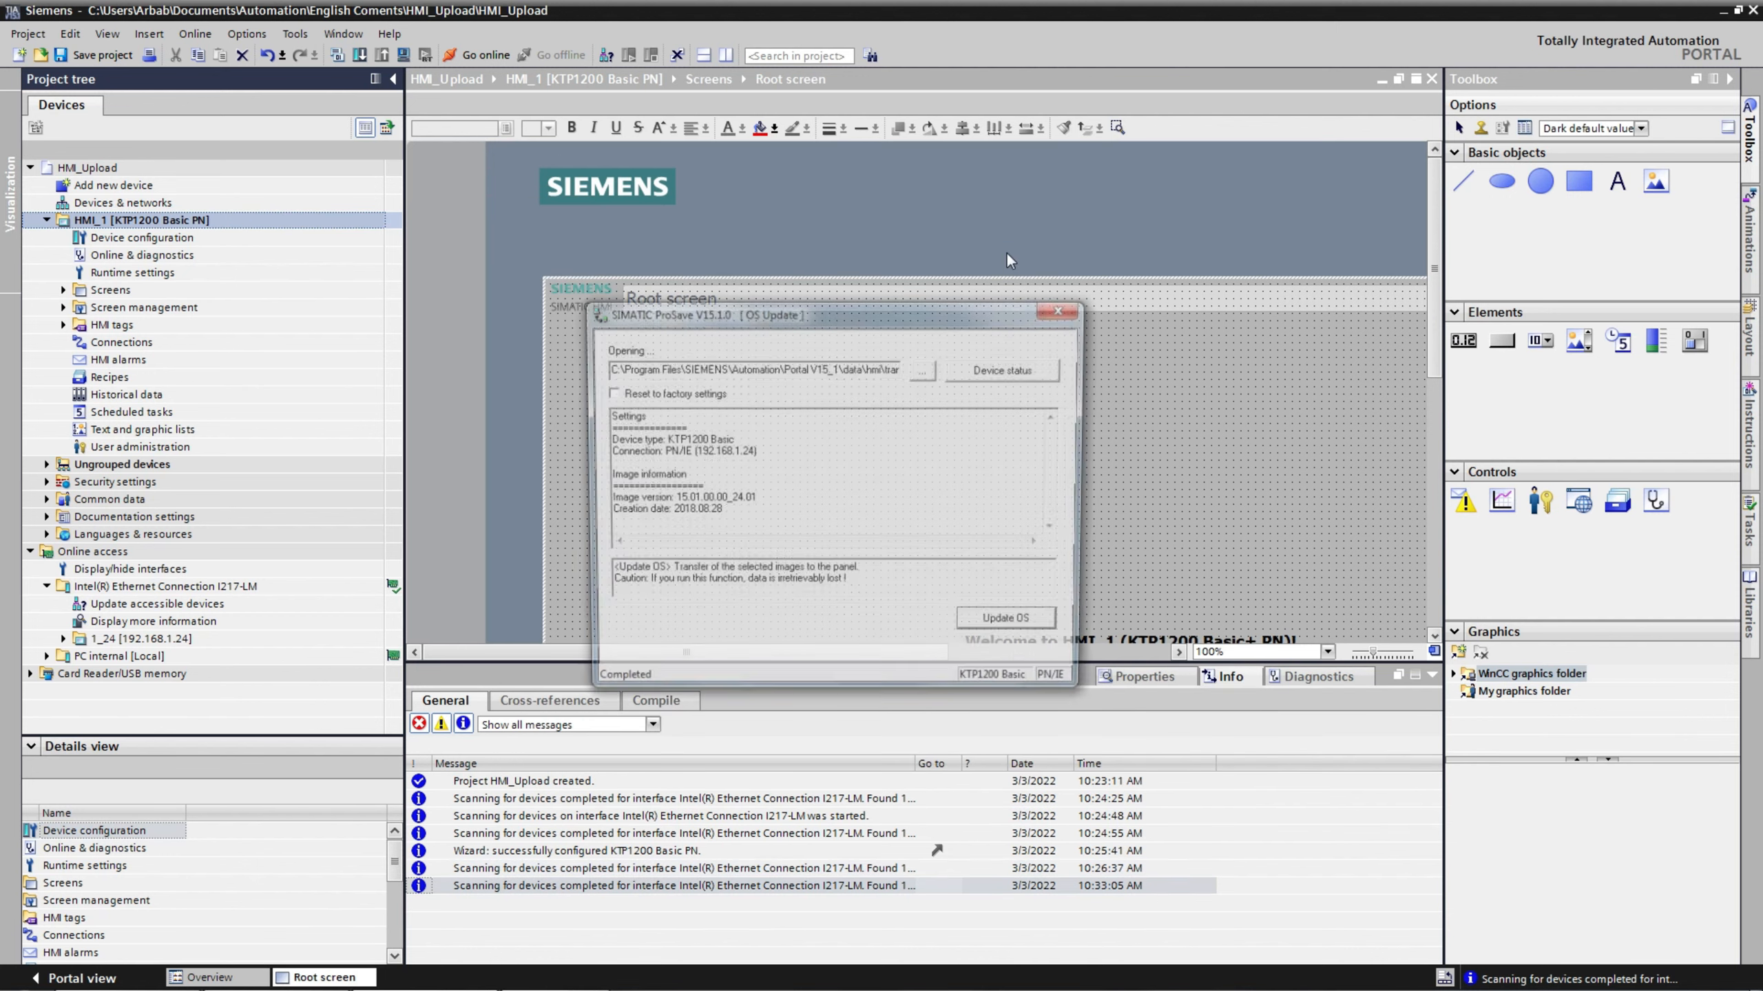
- Update the panel's operating system with the image KTP1200_V15_01_00_00.fwf, accept the data loss, and close the update window
click(929, 370)
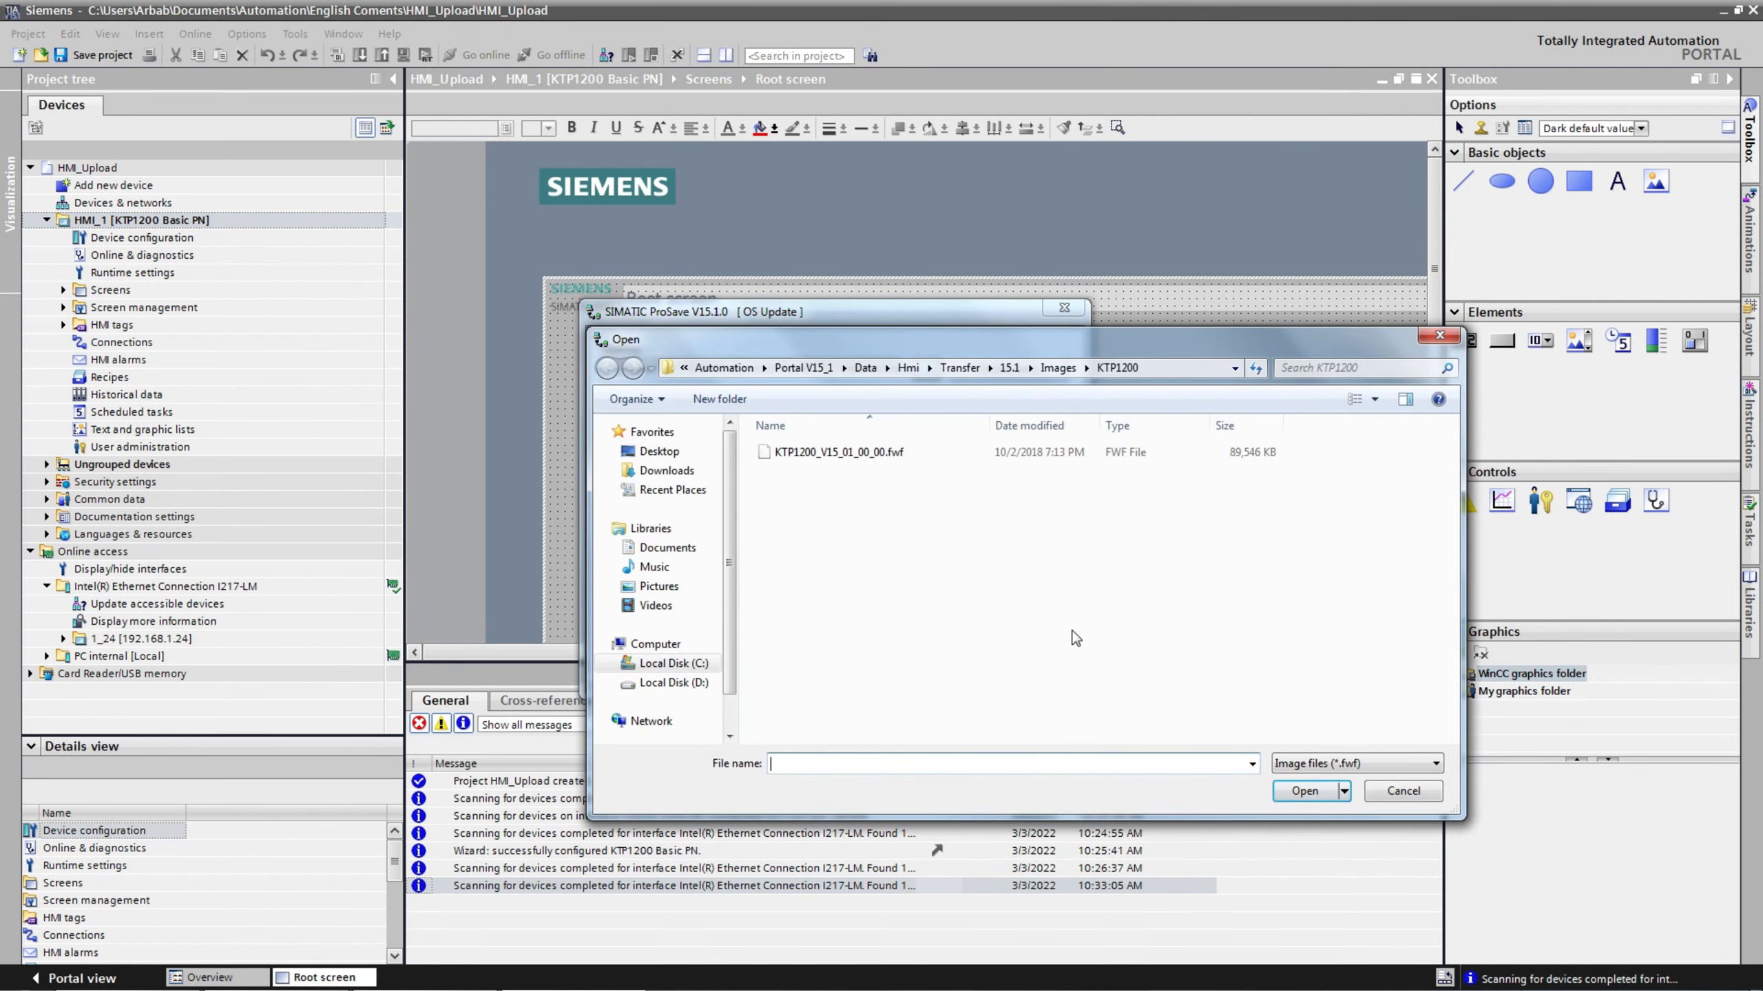
click(839, 452)
click(1305, 792)
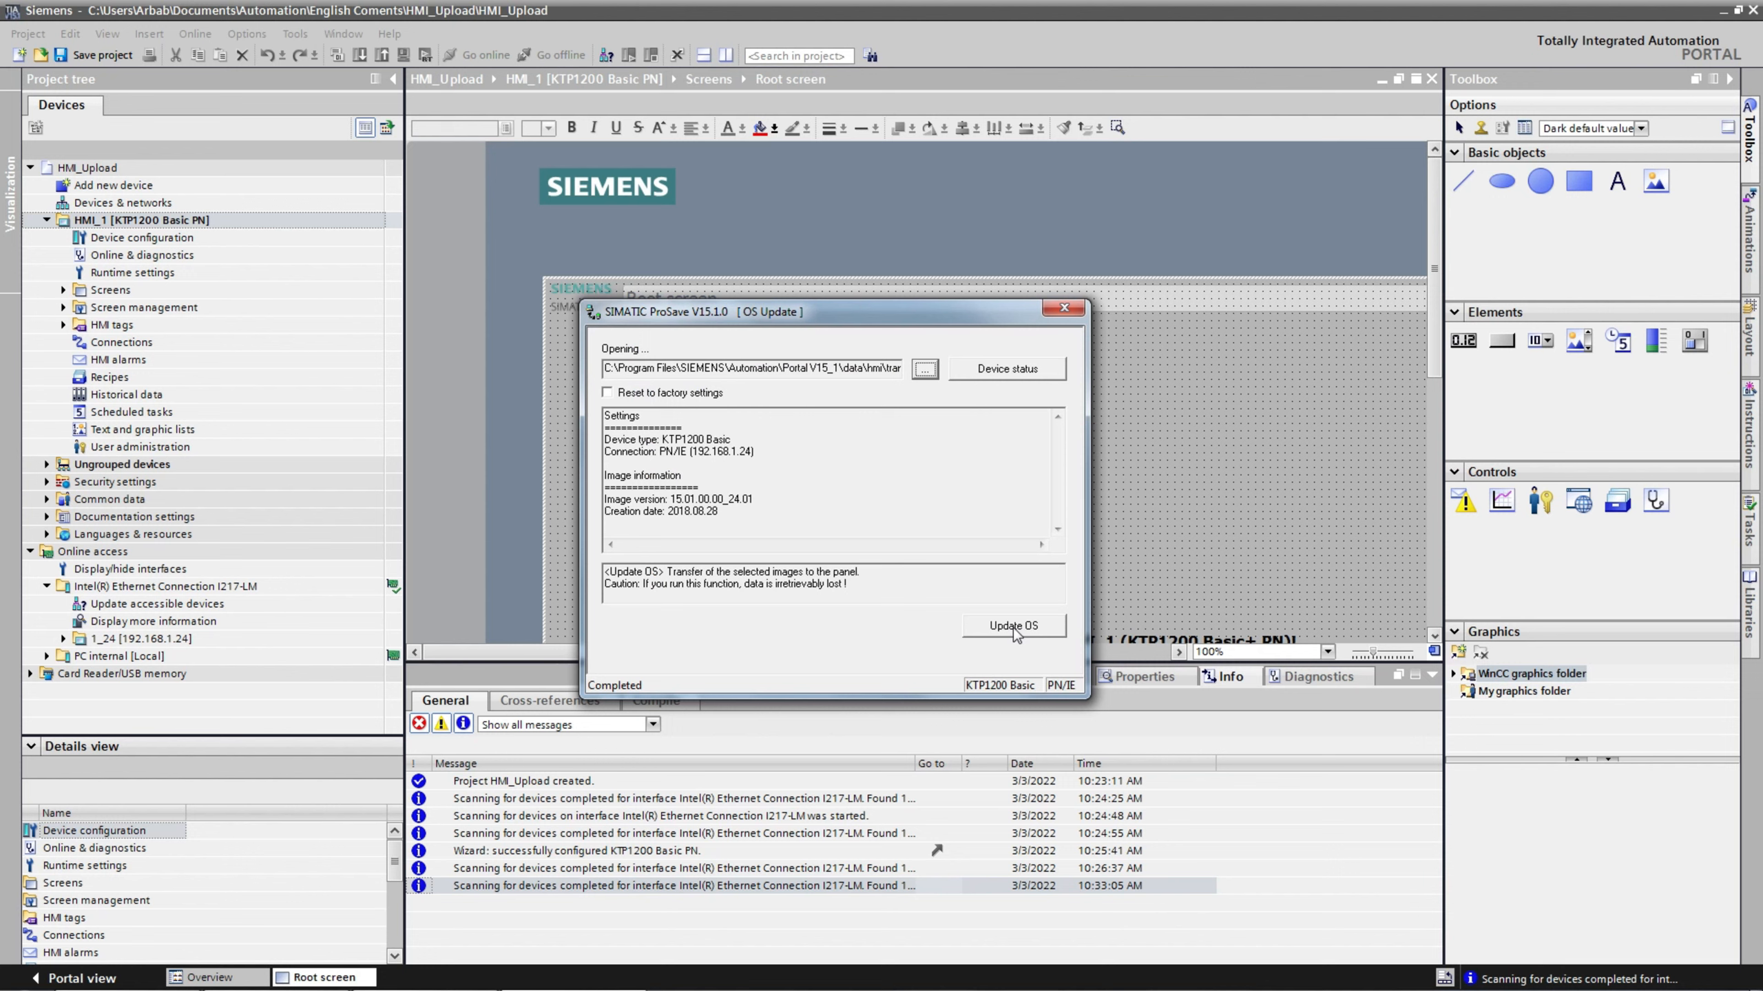
click(1014, 627)
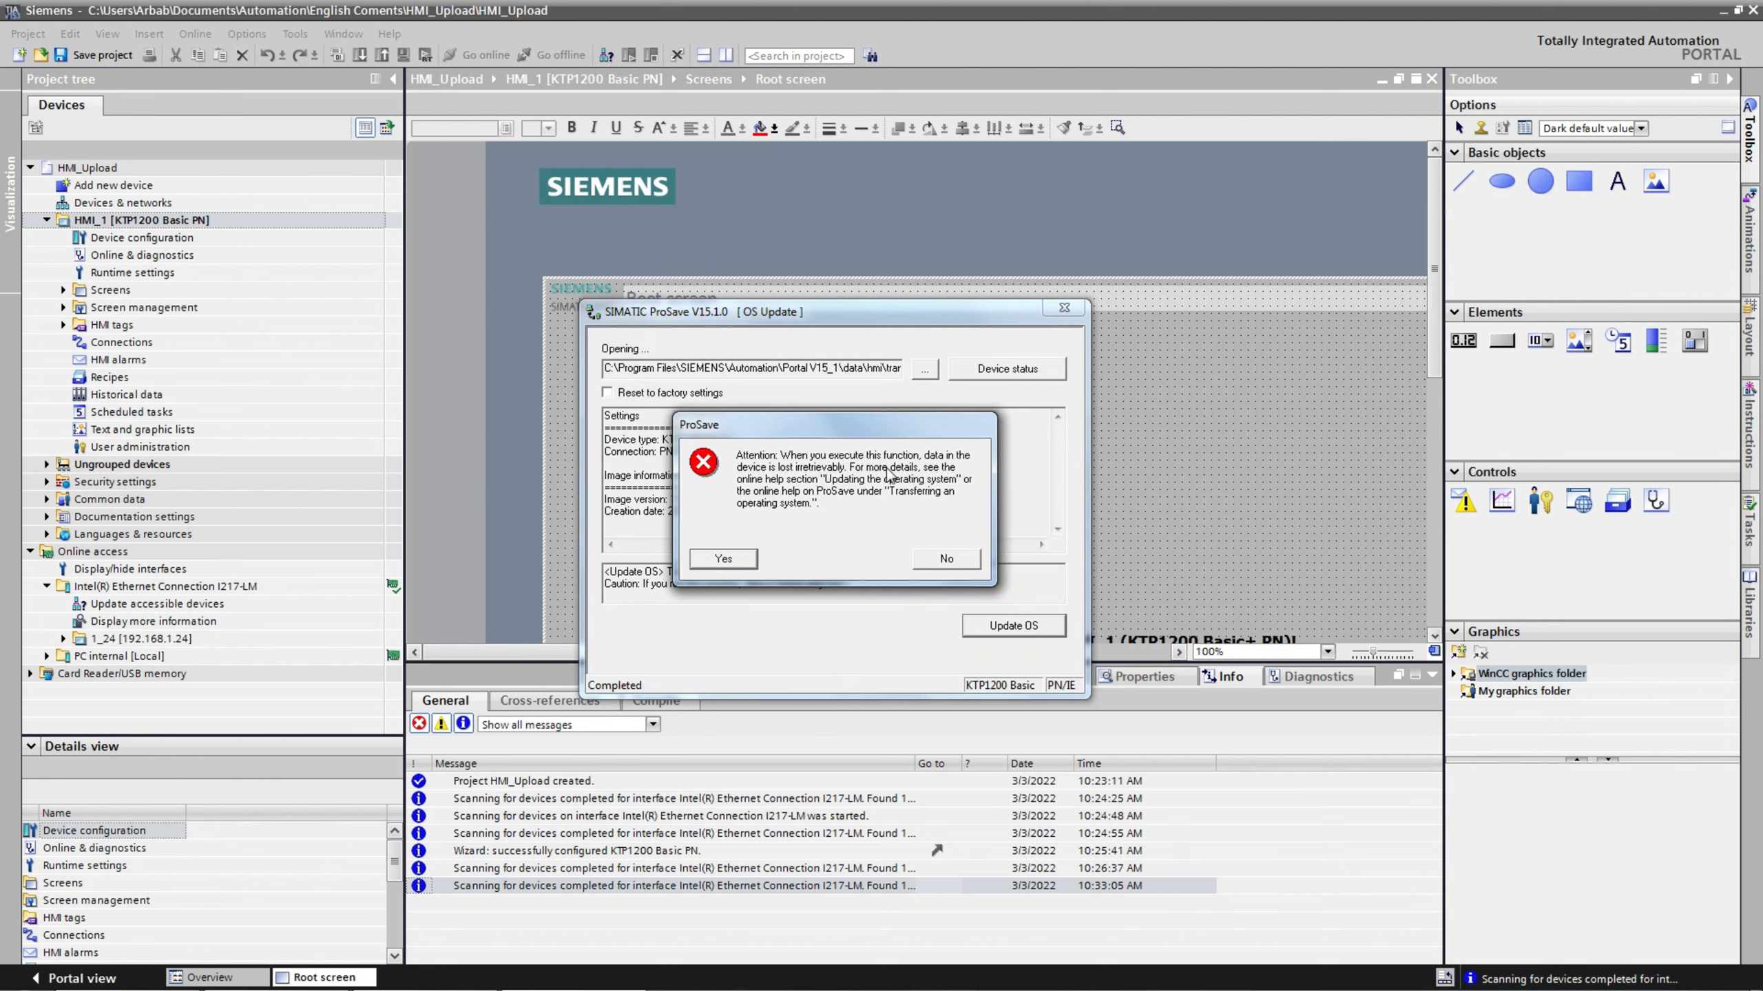
click(739, 560)
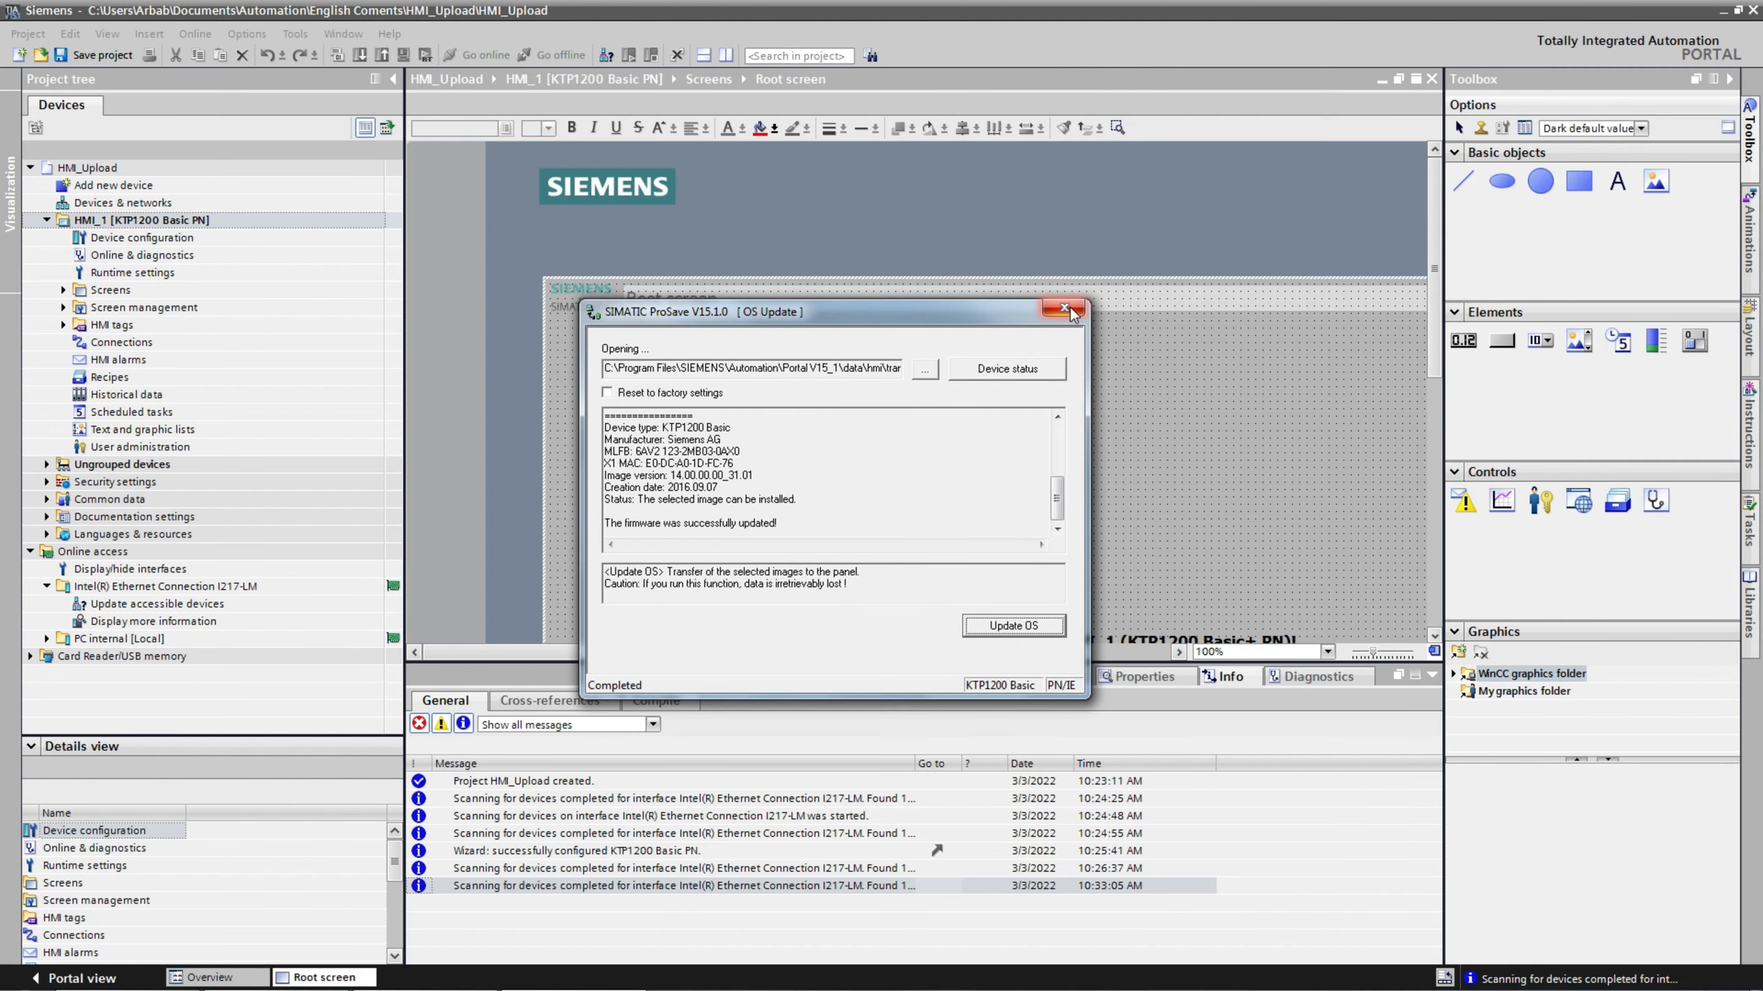
click(1064, 309)
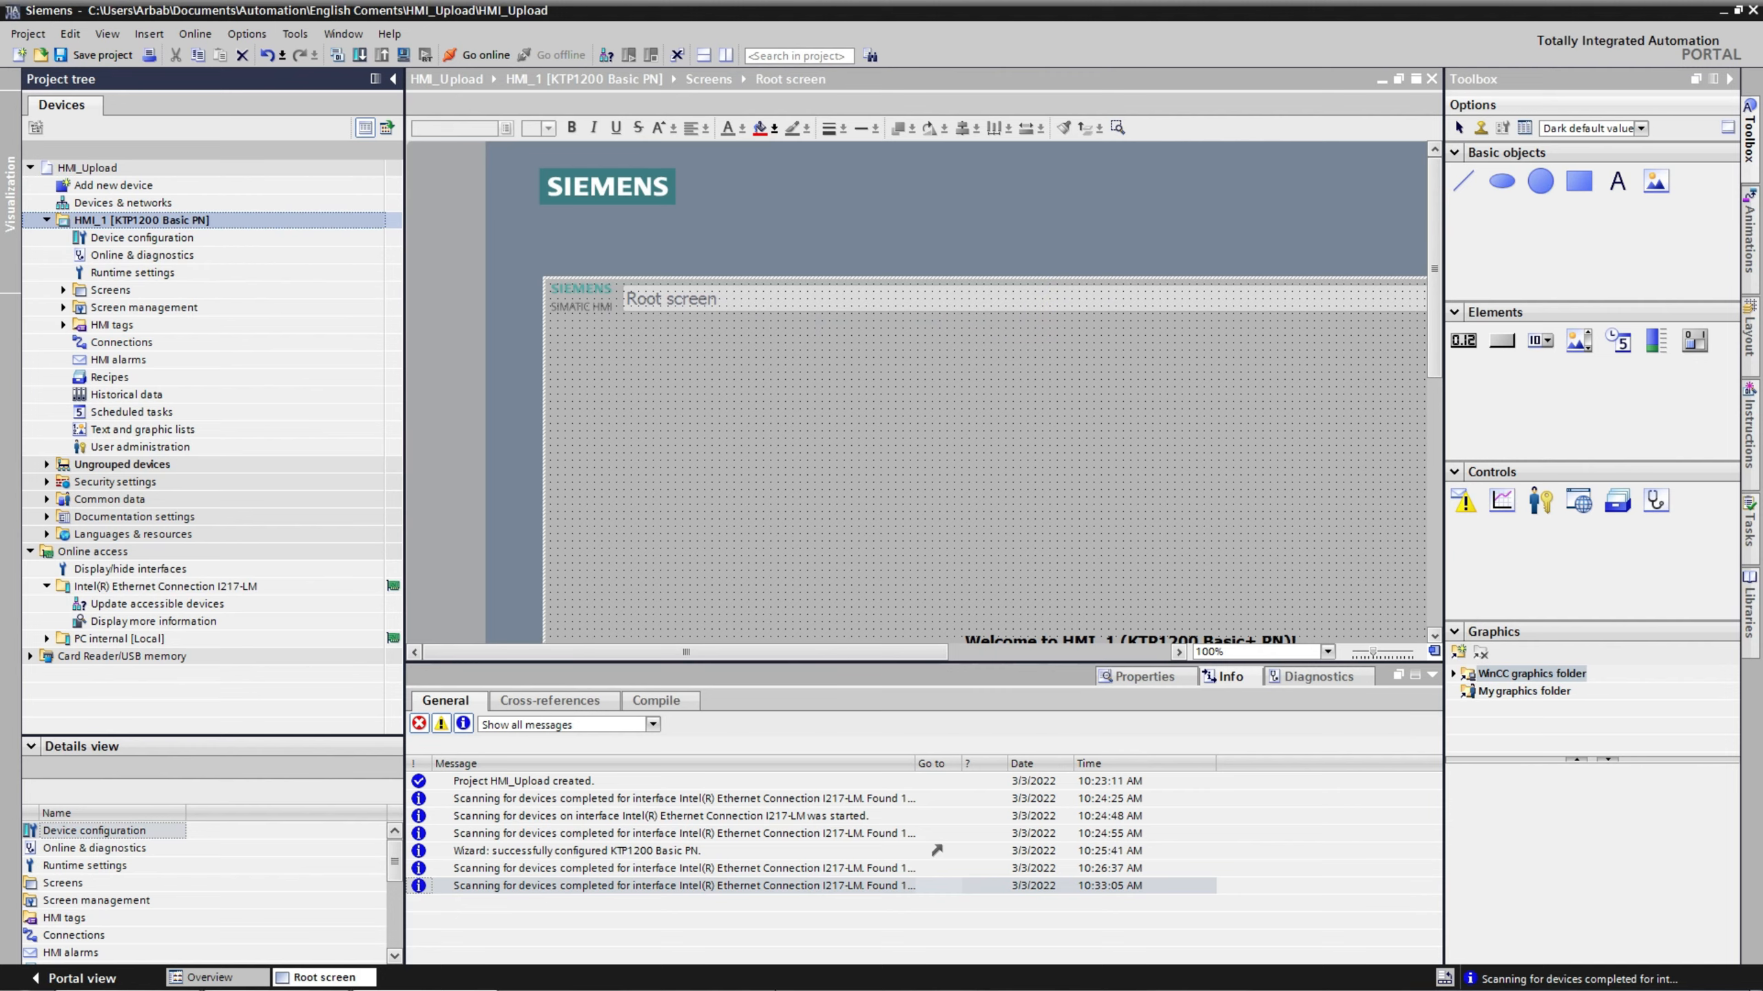